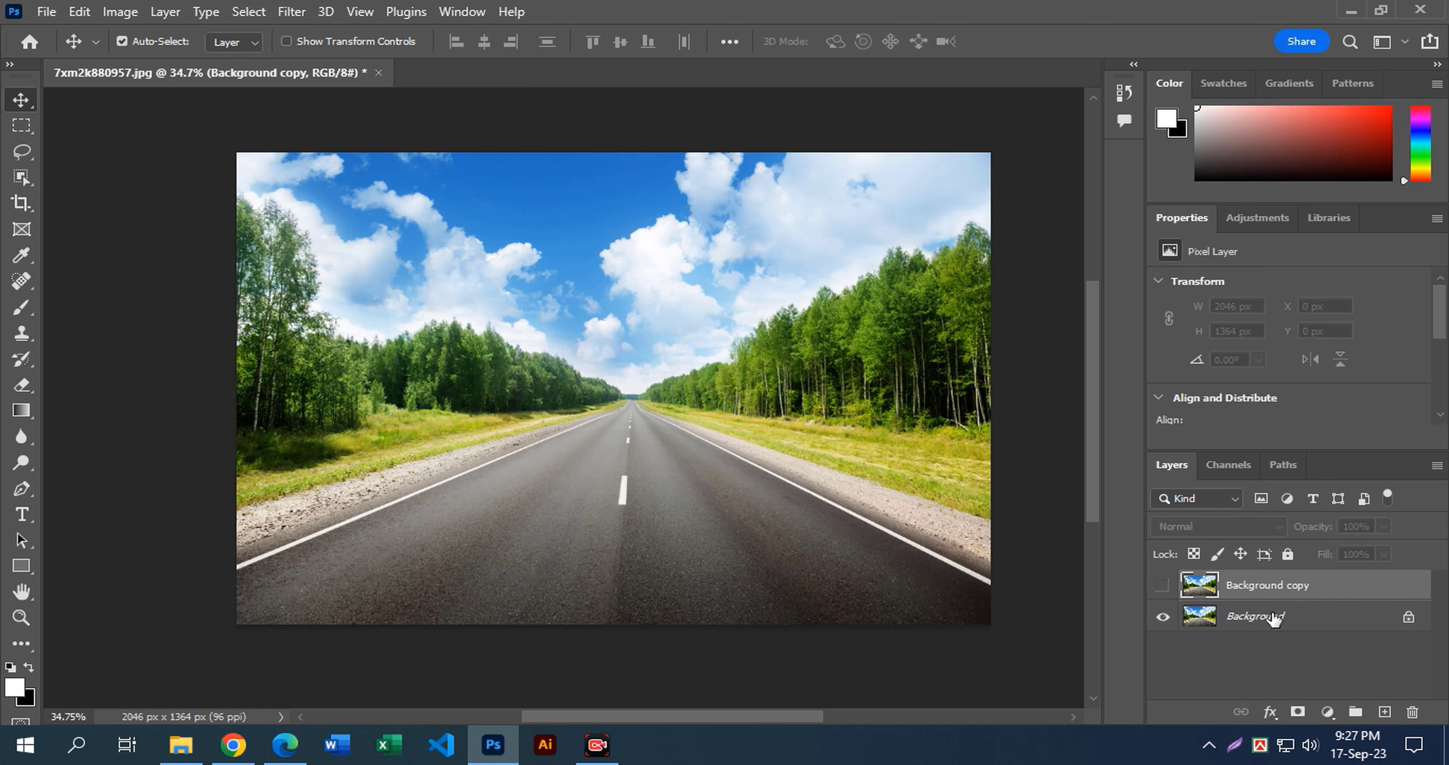
Step: Add the white text "LIGHT" in Kenyan Coffee Regular, 350 pt, directly above the Background layer and shift it slightly toward the road's centre
left_click(1275, 614)
left_click(21, 514)
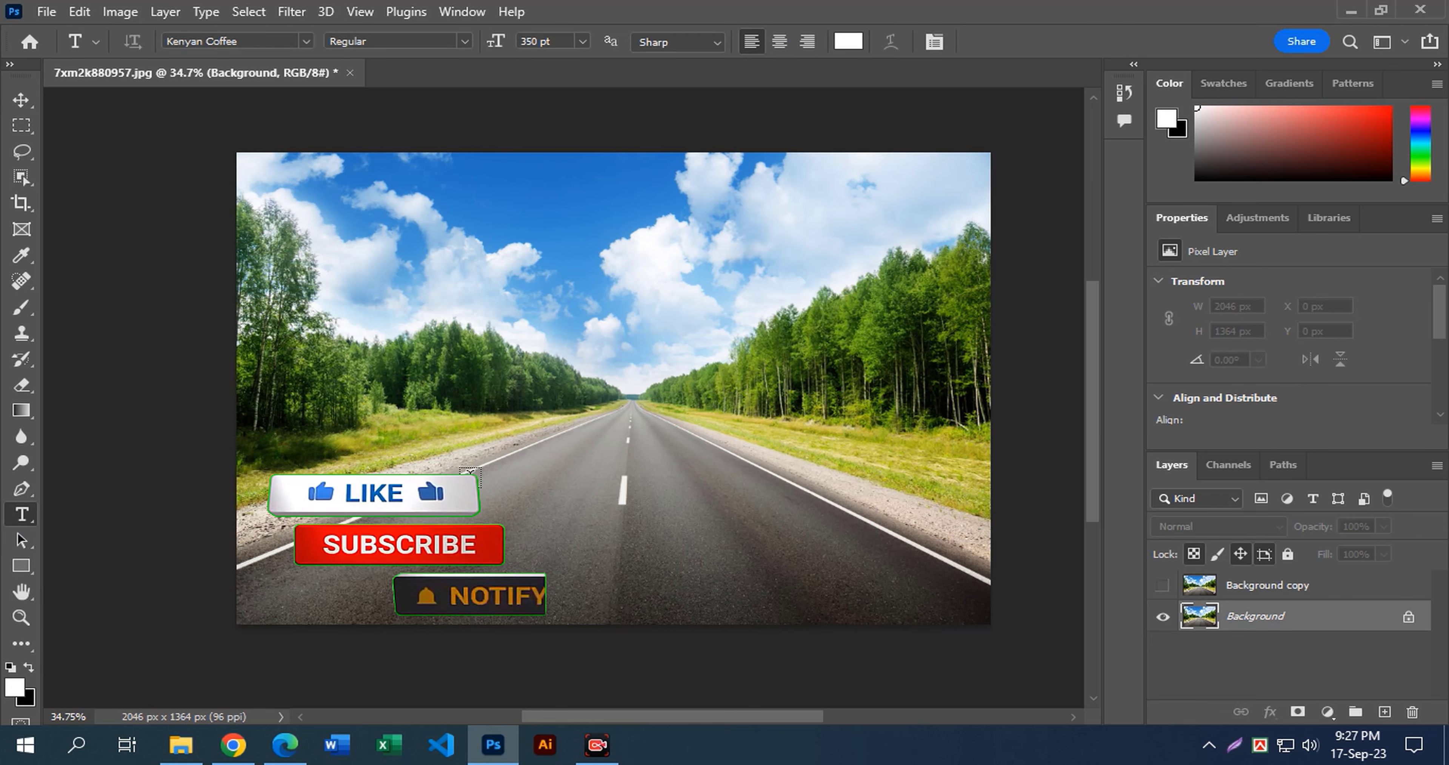
left_click(495, 461)
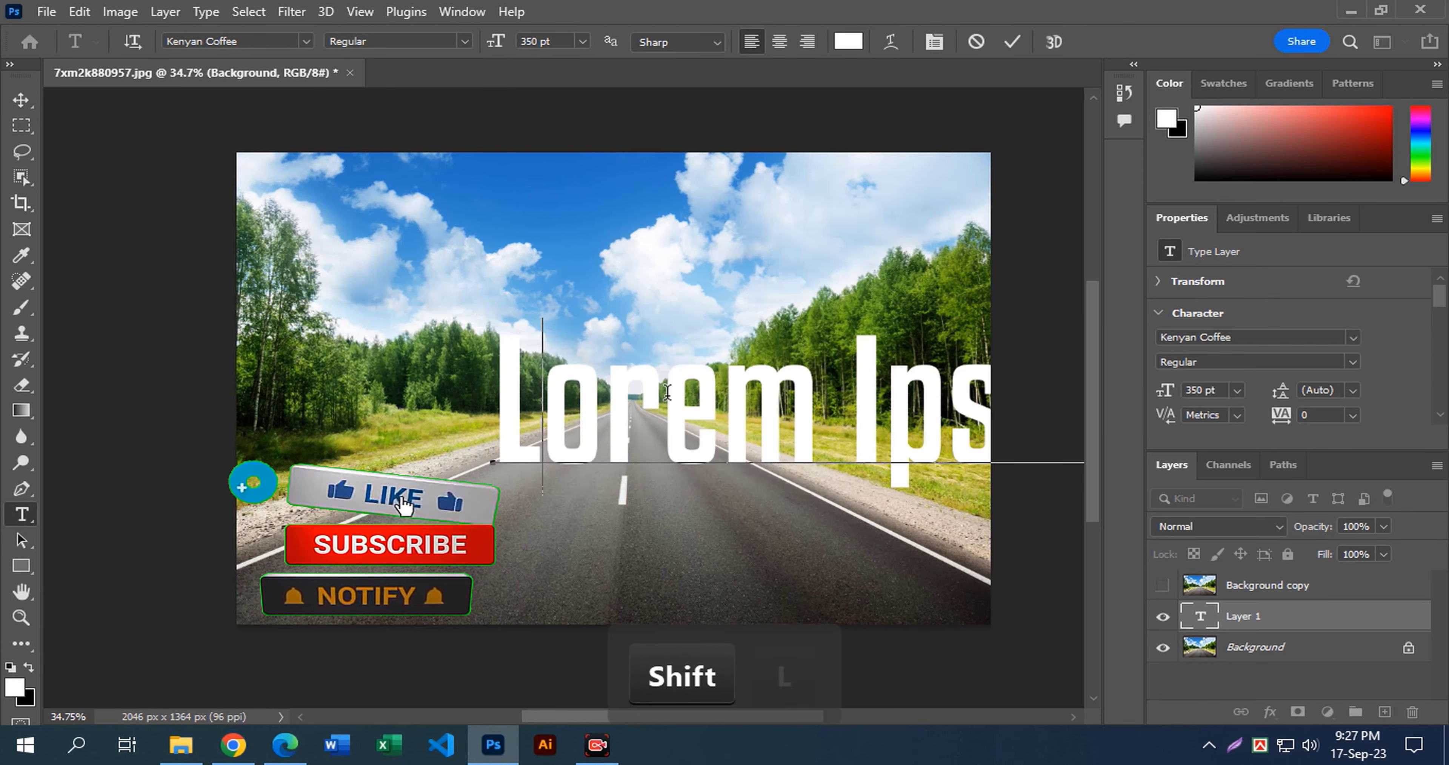
type("LIGHT")
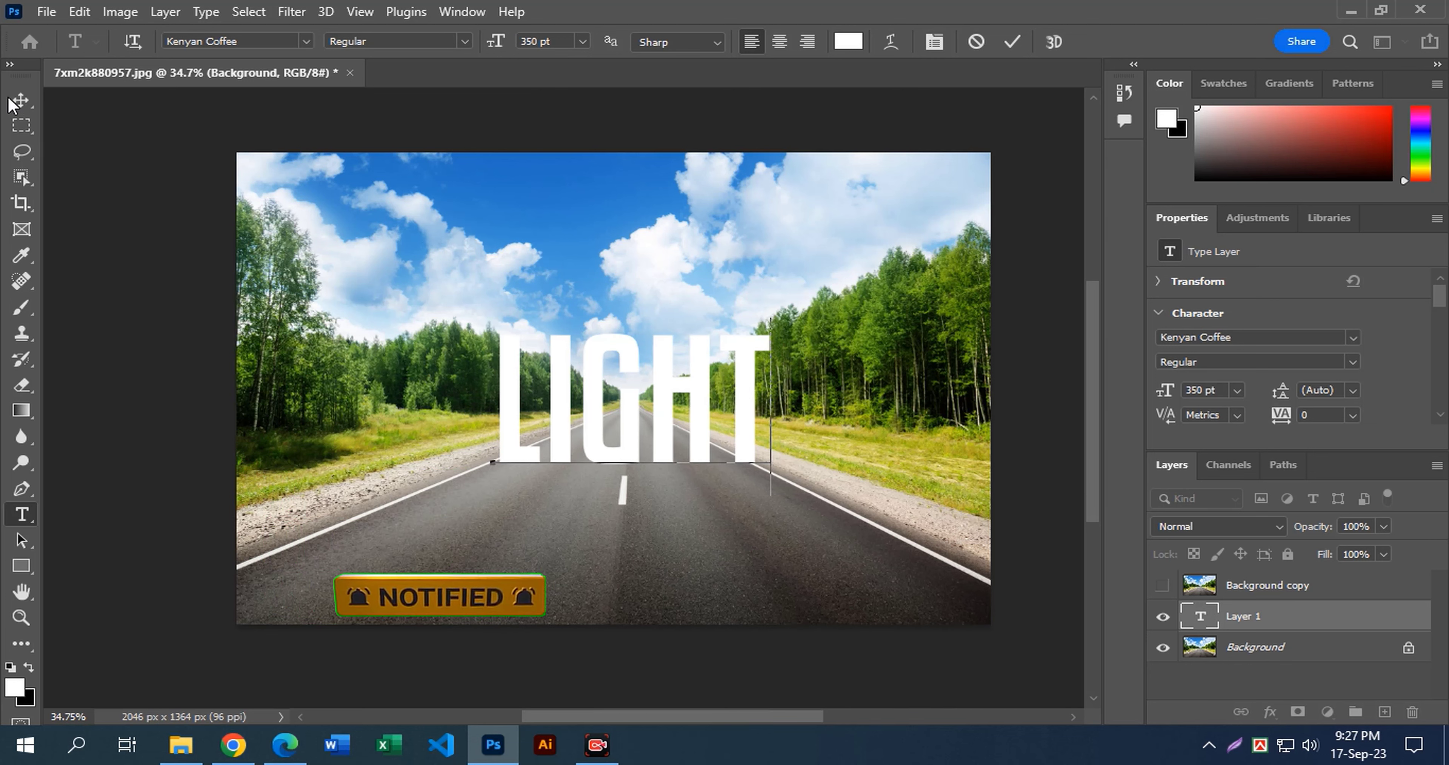
left_click(21, 99)
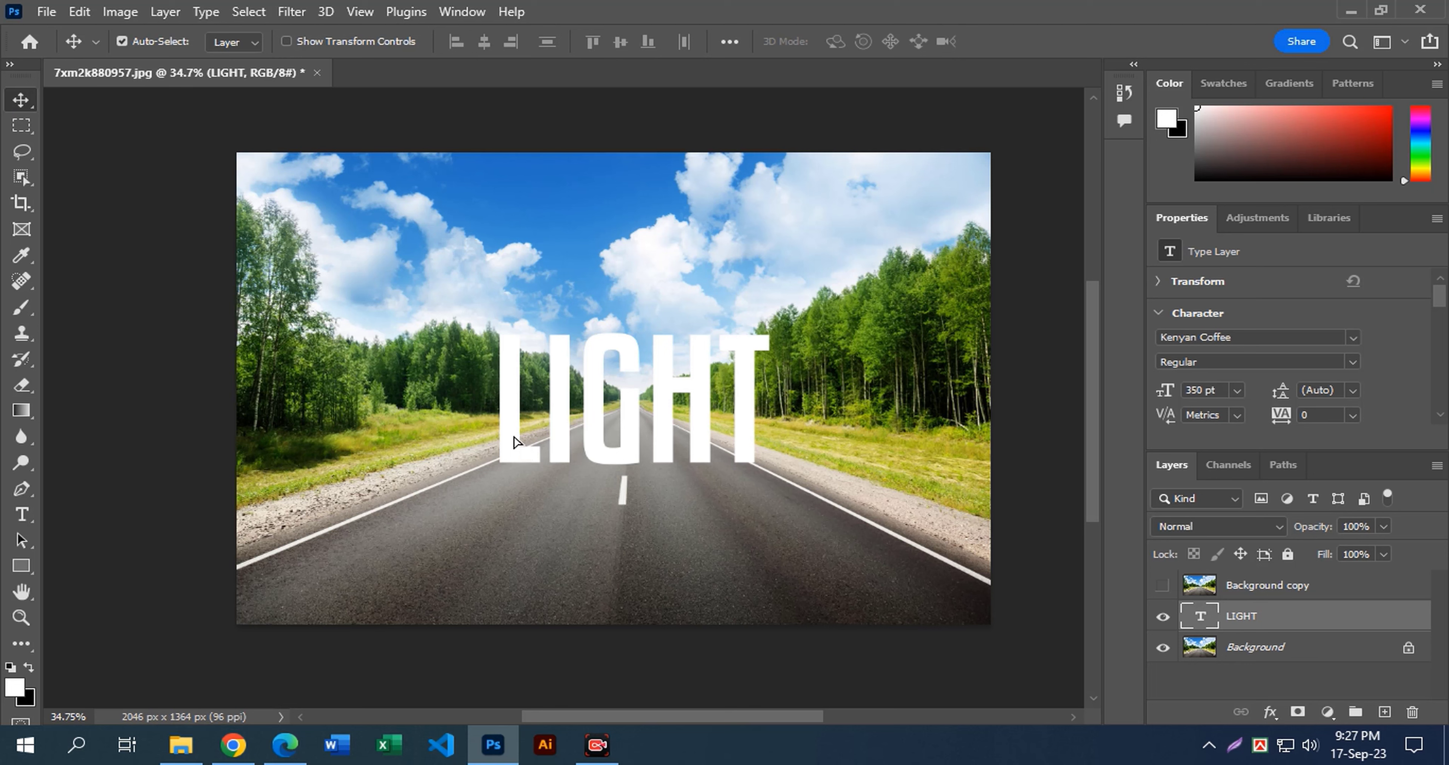
left_click_drag(516, 436, 514, 437)
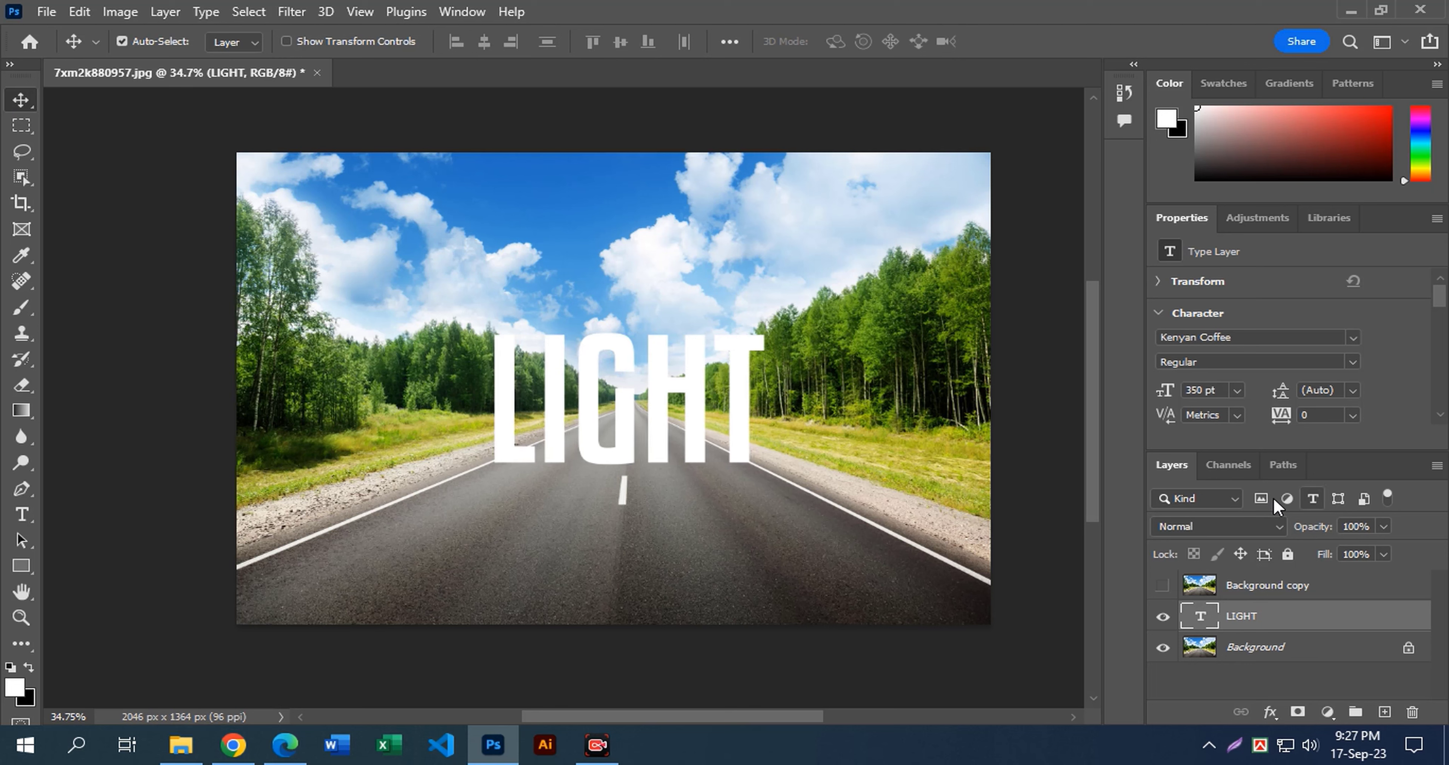
Step: Add a Hue/Saturation adjustment above the Background layer with Saturation -49 and Lightness -60
left_click(1307, 648)
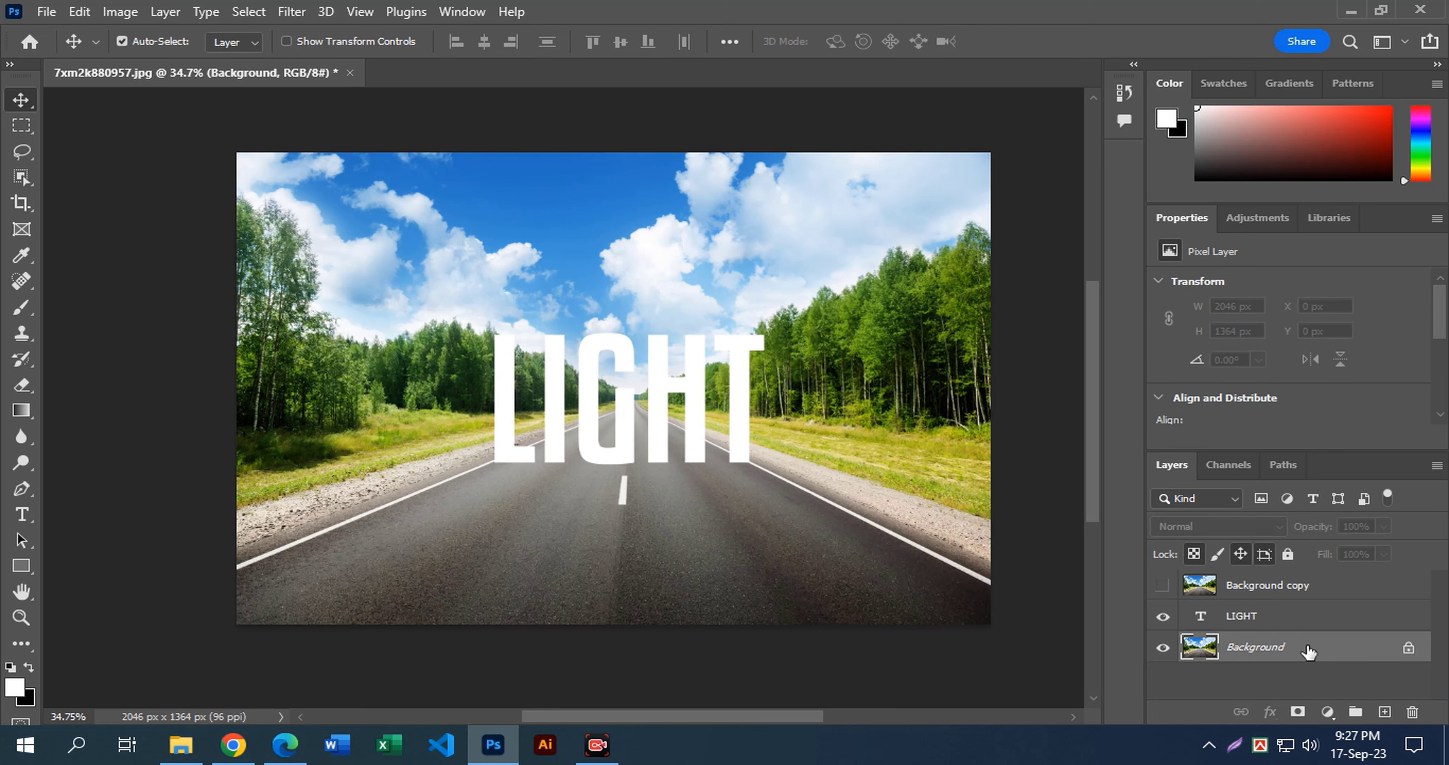
left_click(1329, 713)
left_click(1356, 526)
scroll(1328, 332, "down", 1)
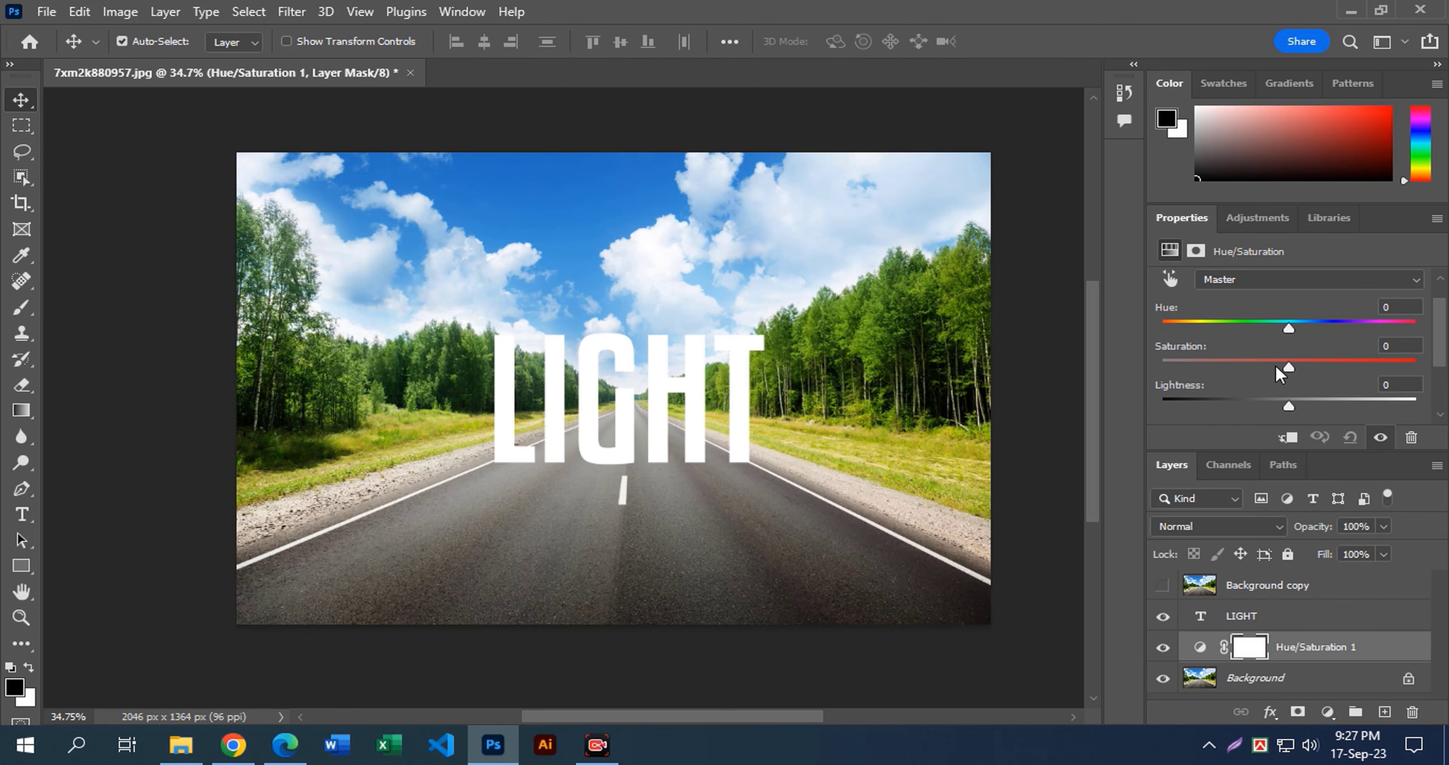
left_click_drag(1289, 367, 1226, 368)
left_click_drag(1289, 406, 1212, 407)
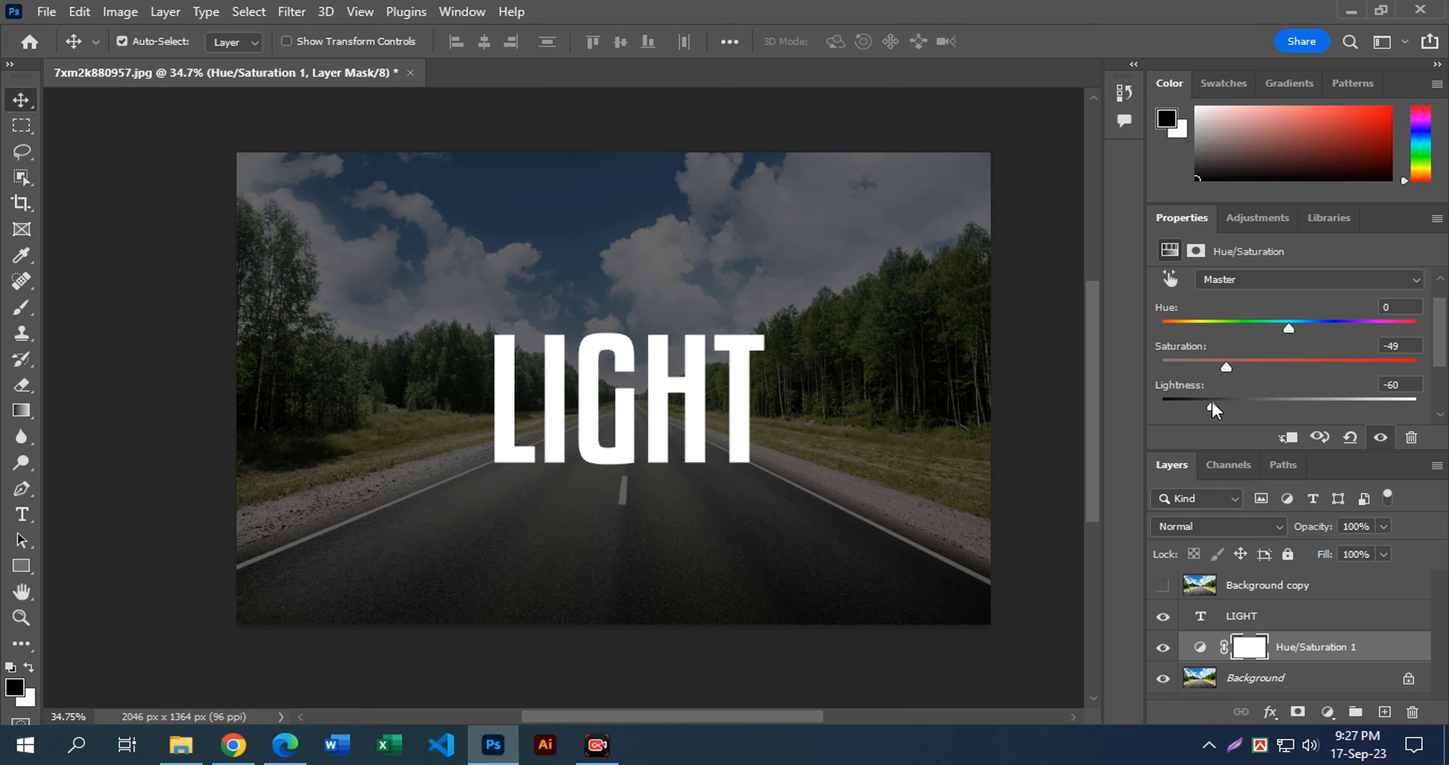
Step: Nudge the LIGHT text slightly lower on the road and rasterize its type layer
left_click_drag(630, 449, 630, 455)
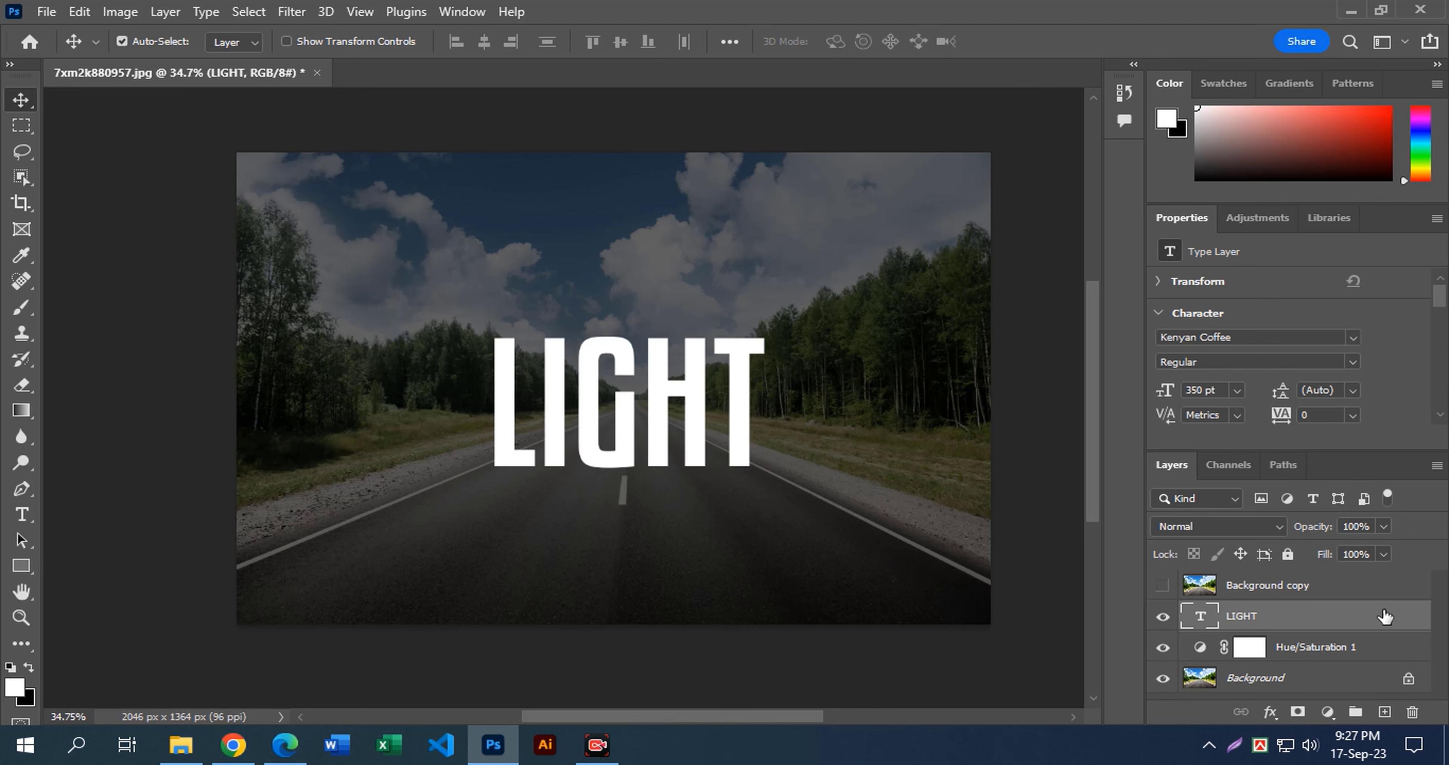
right_click(1269, 626)
left_click(1352, 619)
right_click(1241, 617)
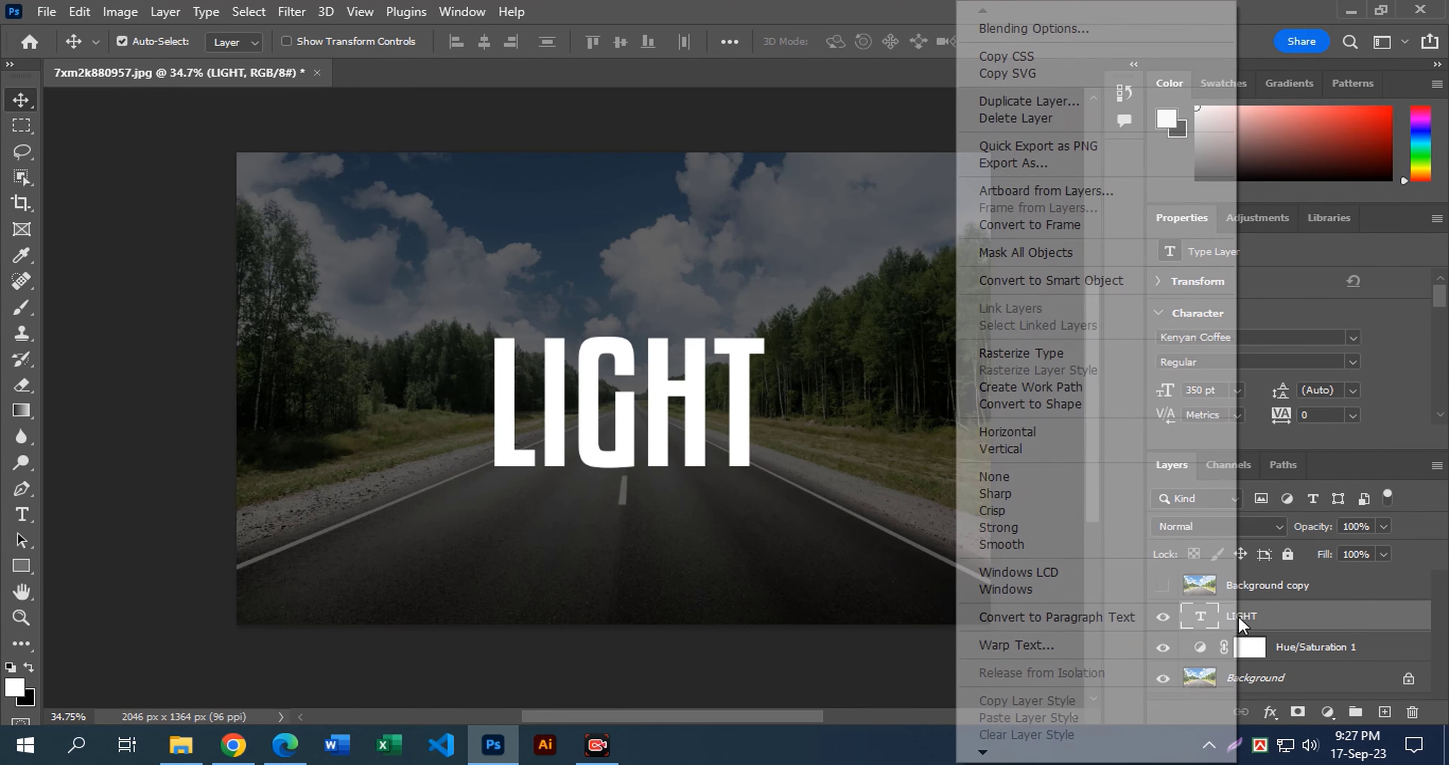
left_click(1081, 353)
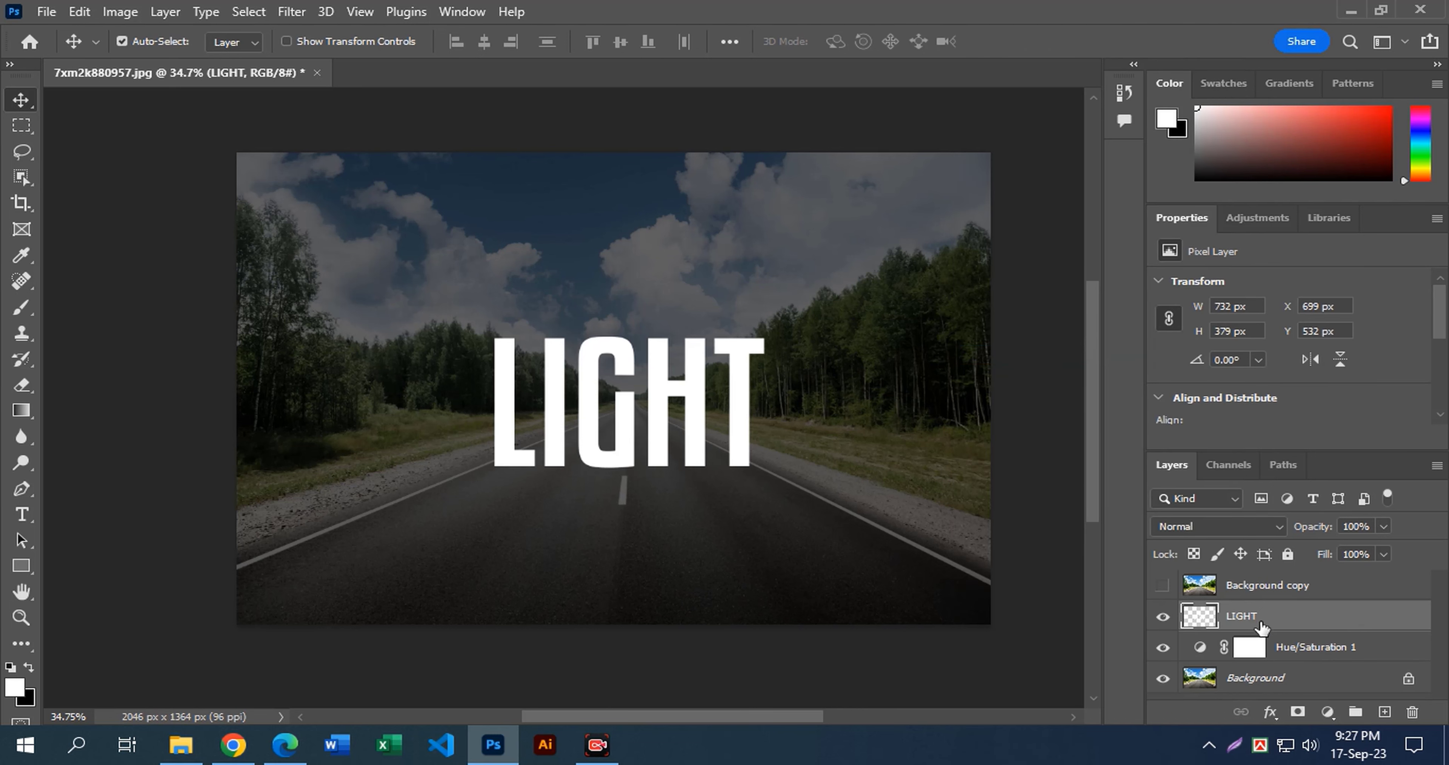
Step: Duplicate the rasterized LIGHT layer, then flip the original vertically and place it directly beneath the upright text
left_click_drag(1260, 627, 1388, 711)
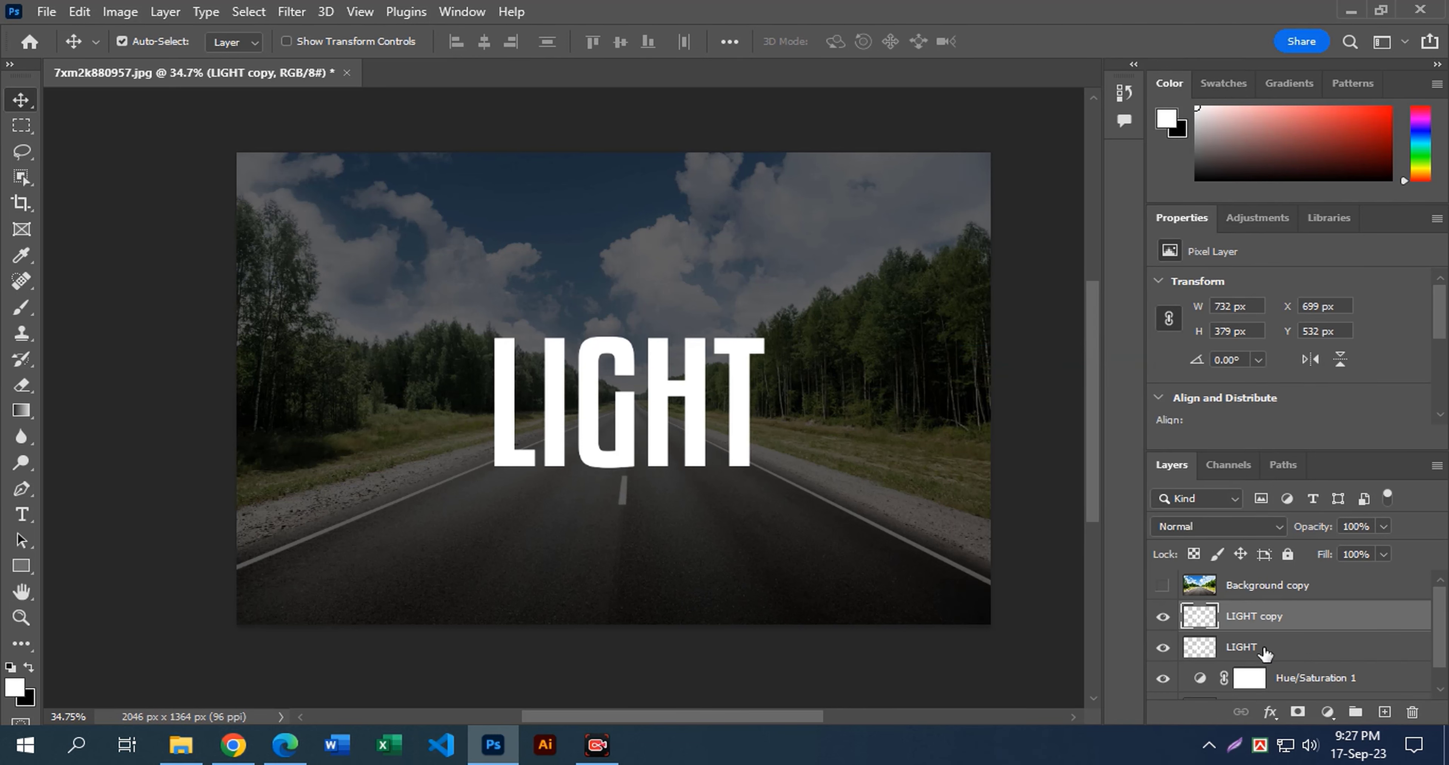
left_click(1252, 647)
key("ctrl+t")
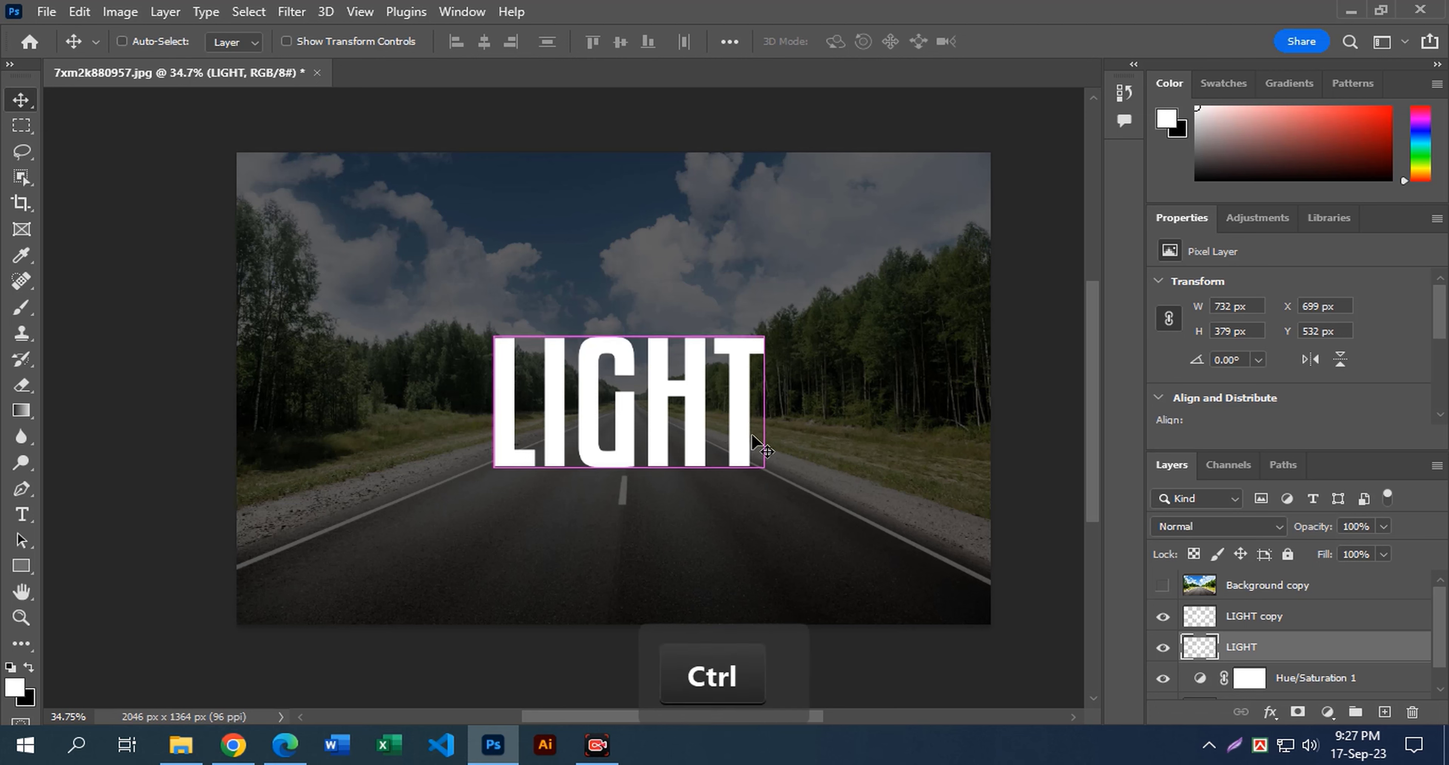
right_click(744, 412)
left_click(844, 711)
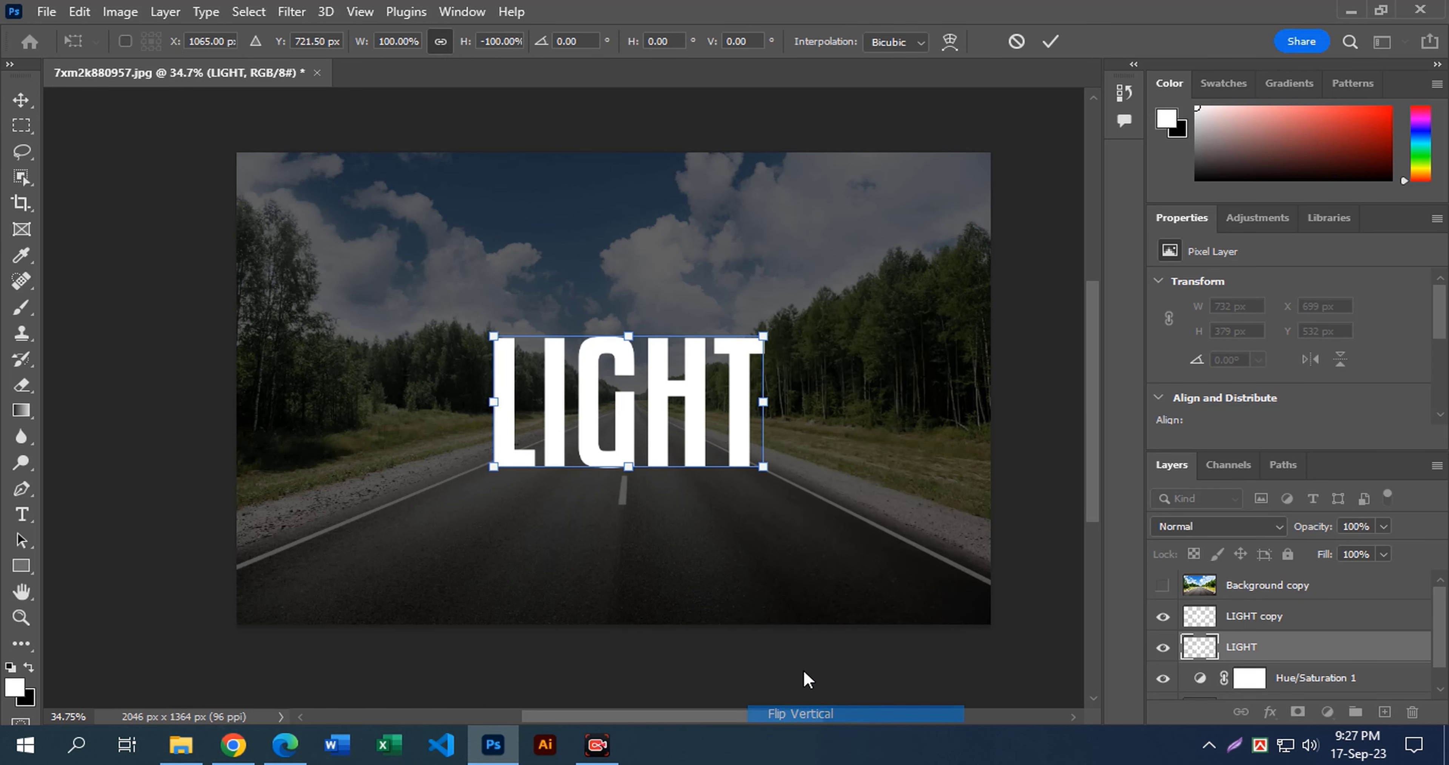
left_click_drag(698, 418, 674, 536)
key("Up")
key("Up")
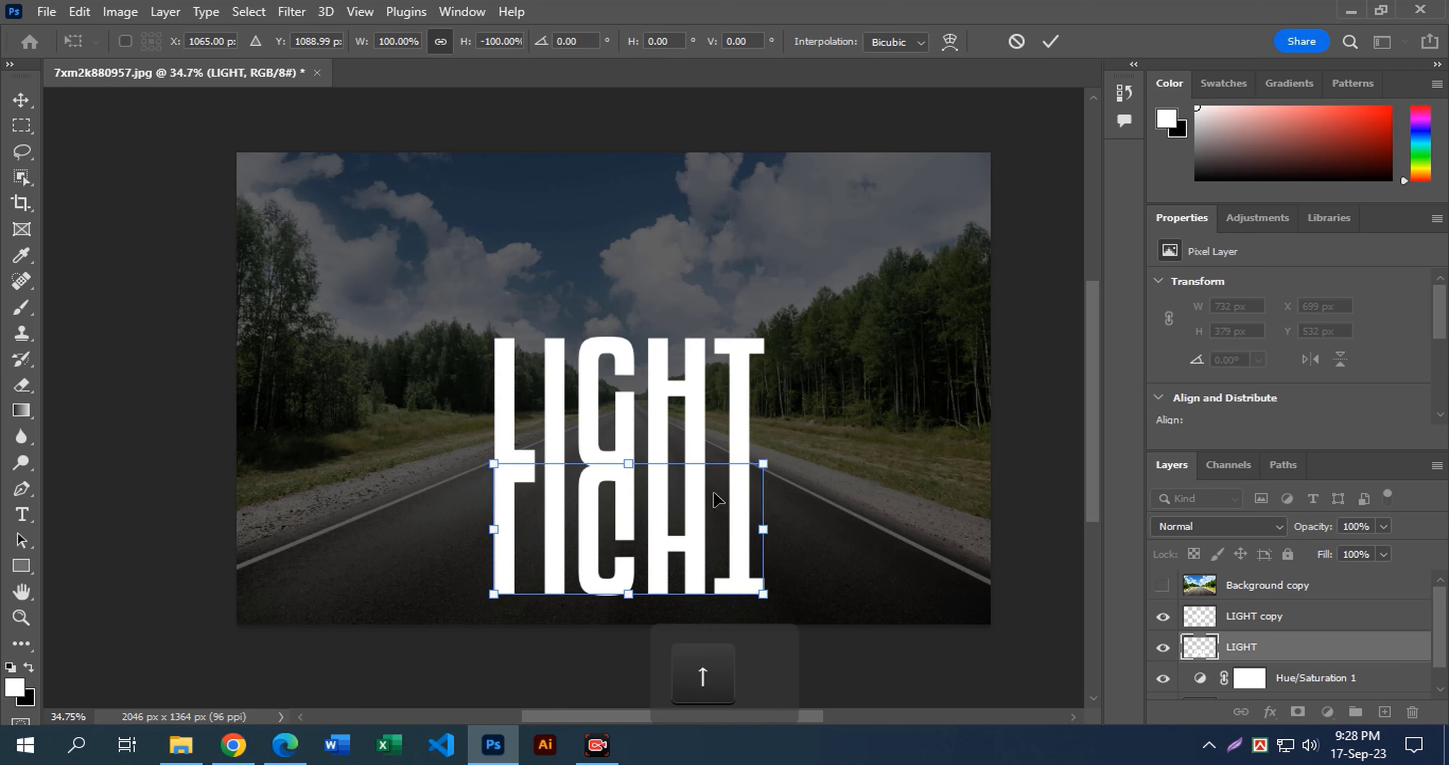
Step: Apply a perspective transform to the flipped LIGHT text, widening its lower edge to about 282% across the road, and nudge it slightly down
right_click(699, 514)
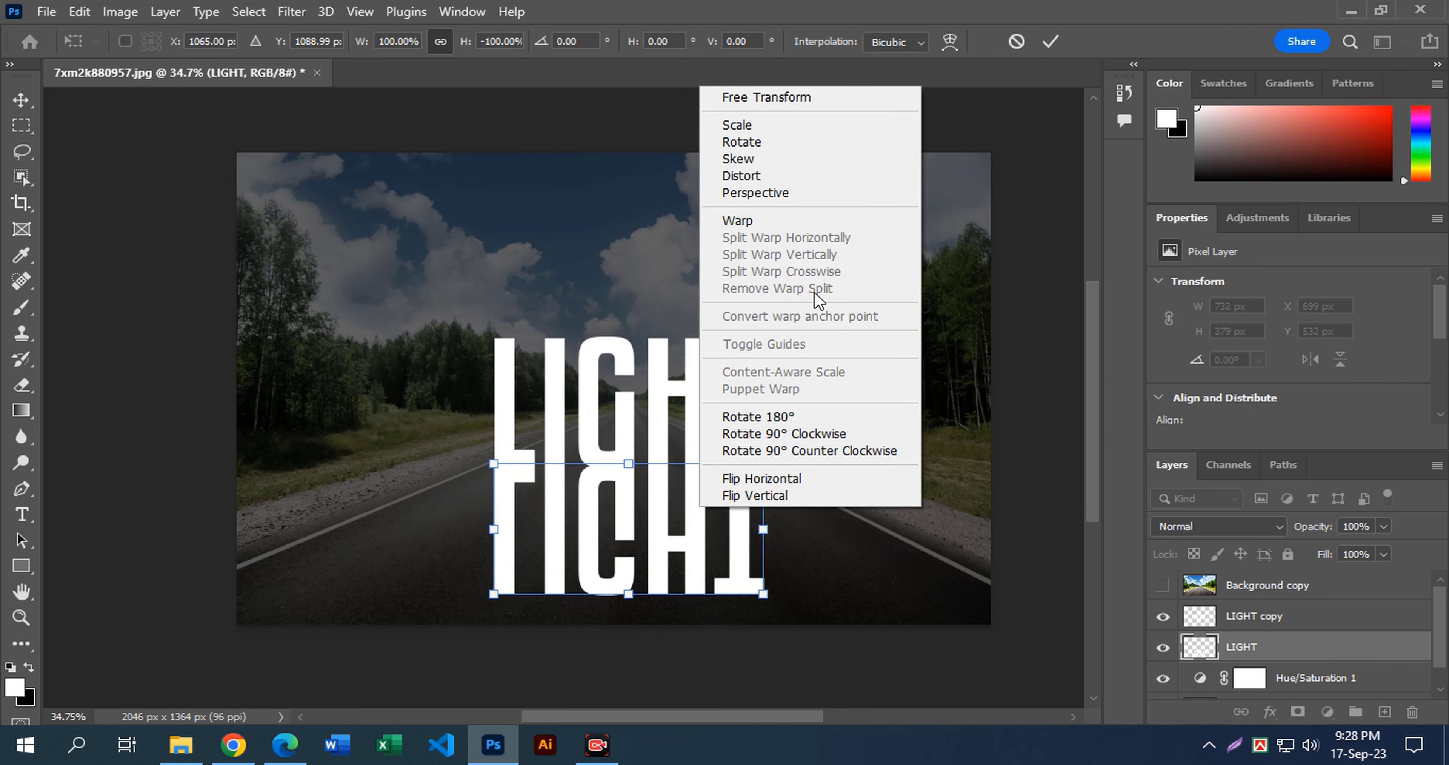
left_click(810, 192)
left_click_drag(765, 598, 1013, 598)
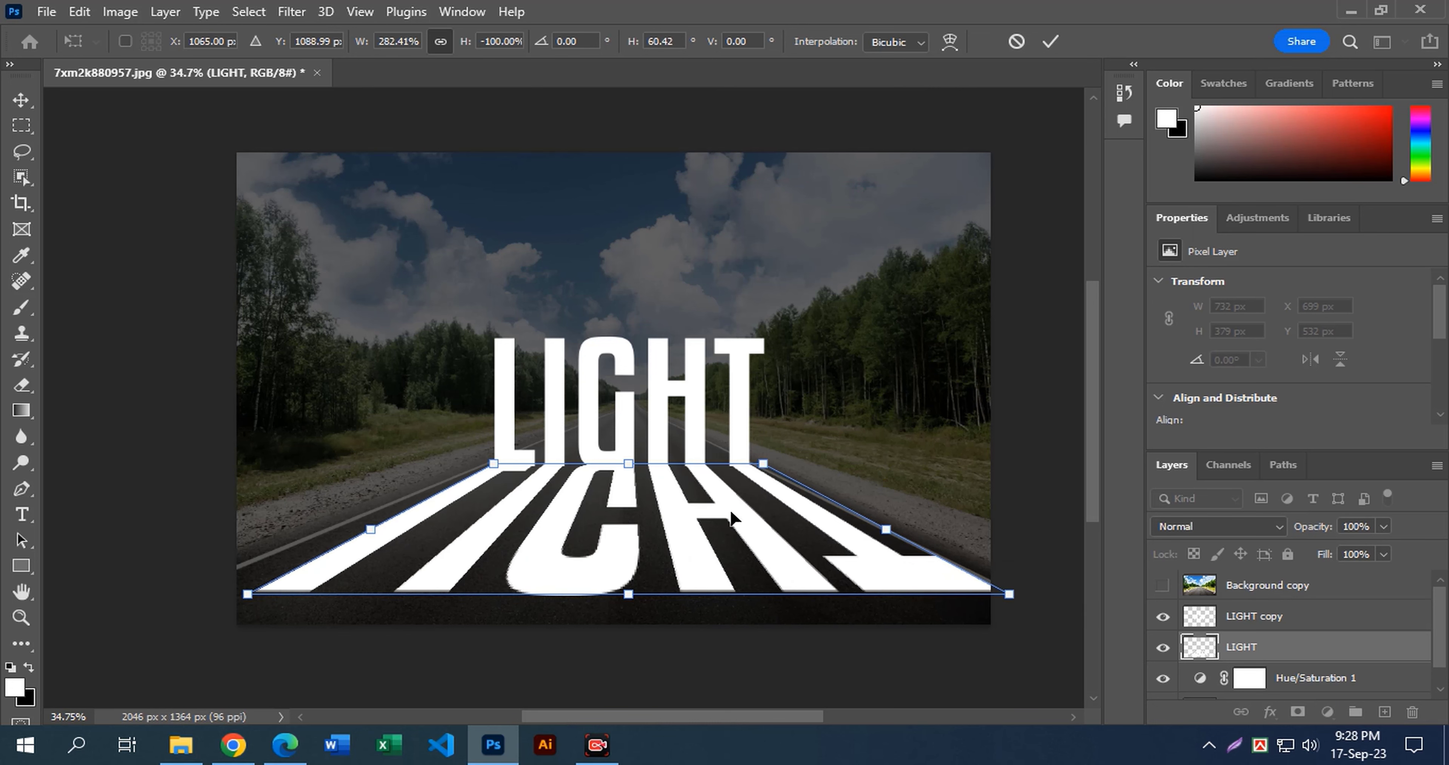
key("Down")
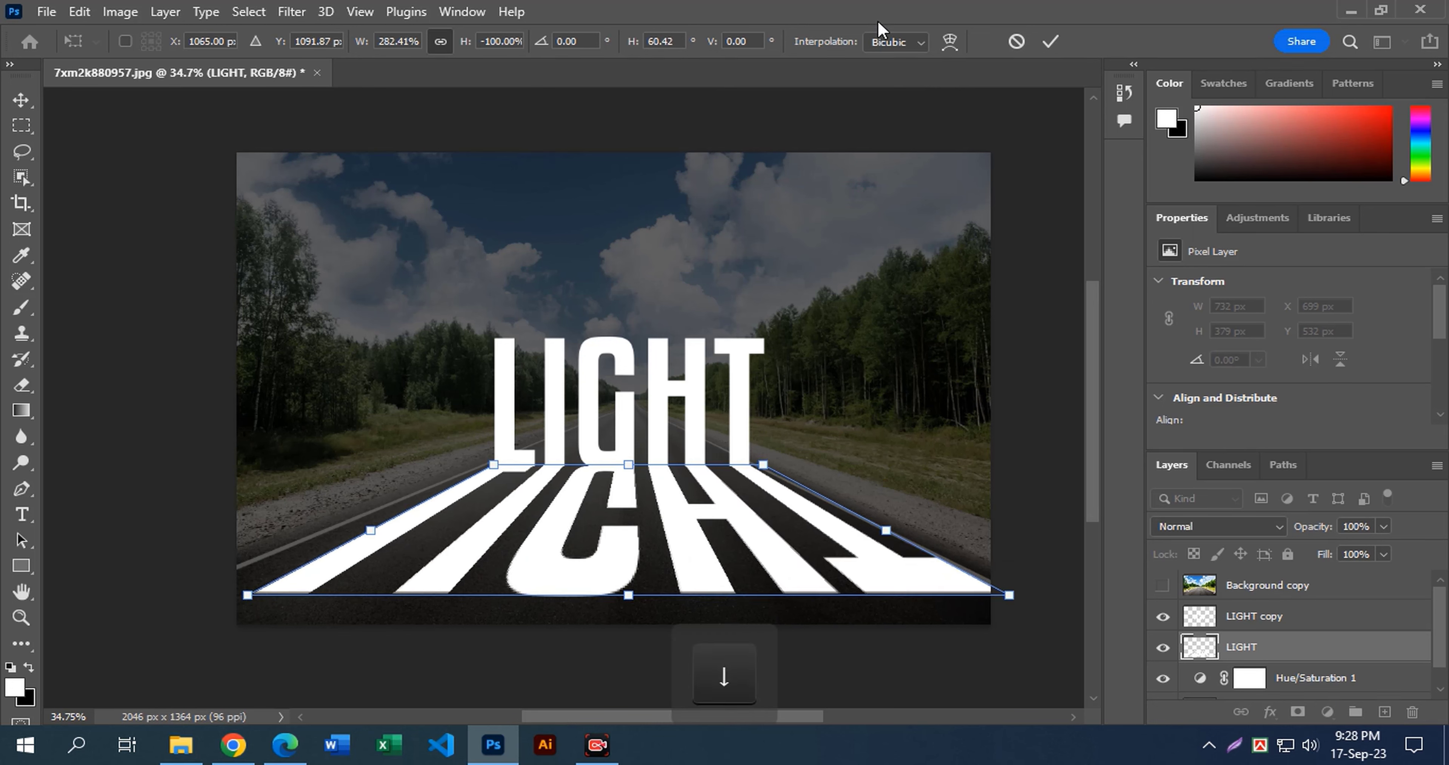
left_click(1050, 41)
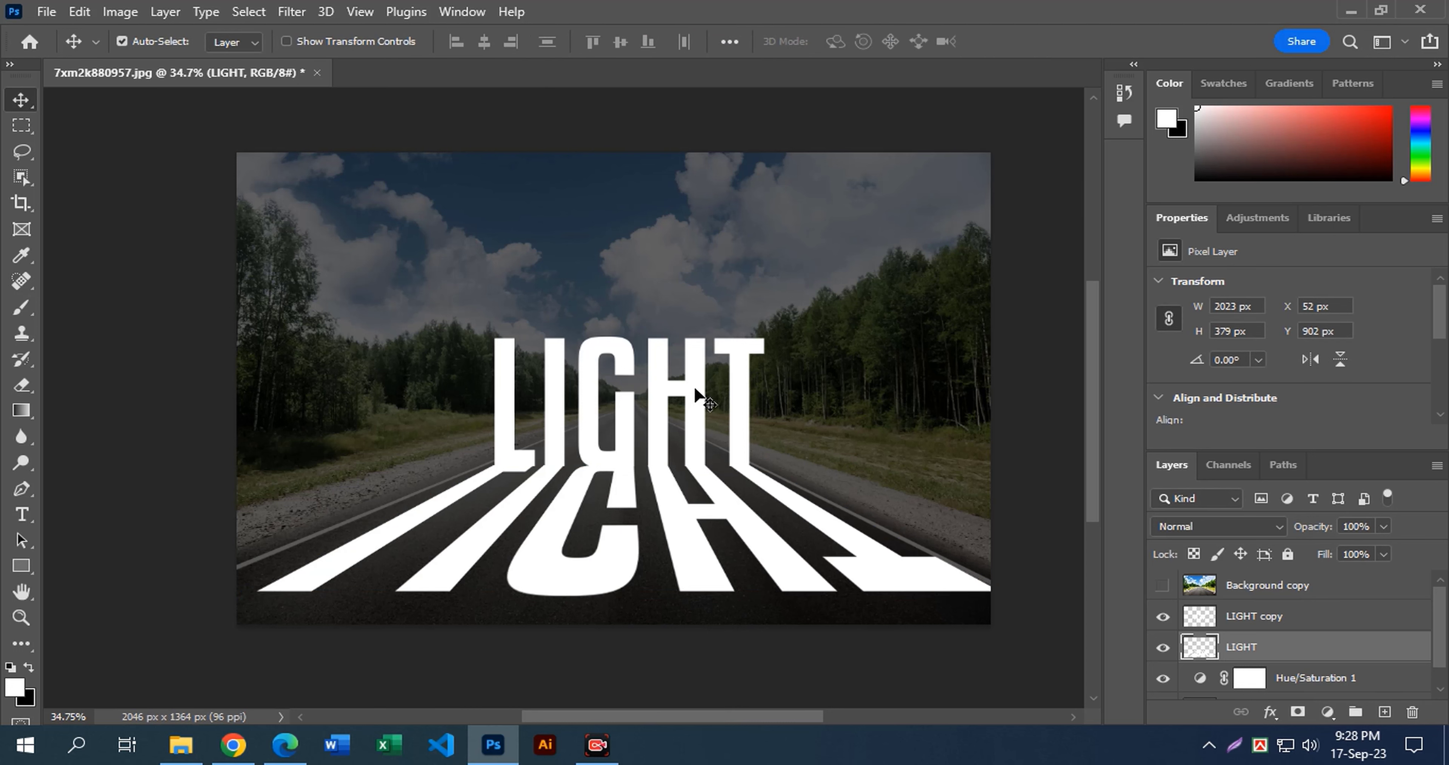
Step: Hide the flipped LIGHT layer, clip the Background copy layer to LIGHT copy, and make Background copy visible
left_click(1163, 646)
left_click(1276, 589)
right_click(1276, 589)
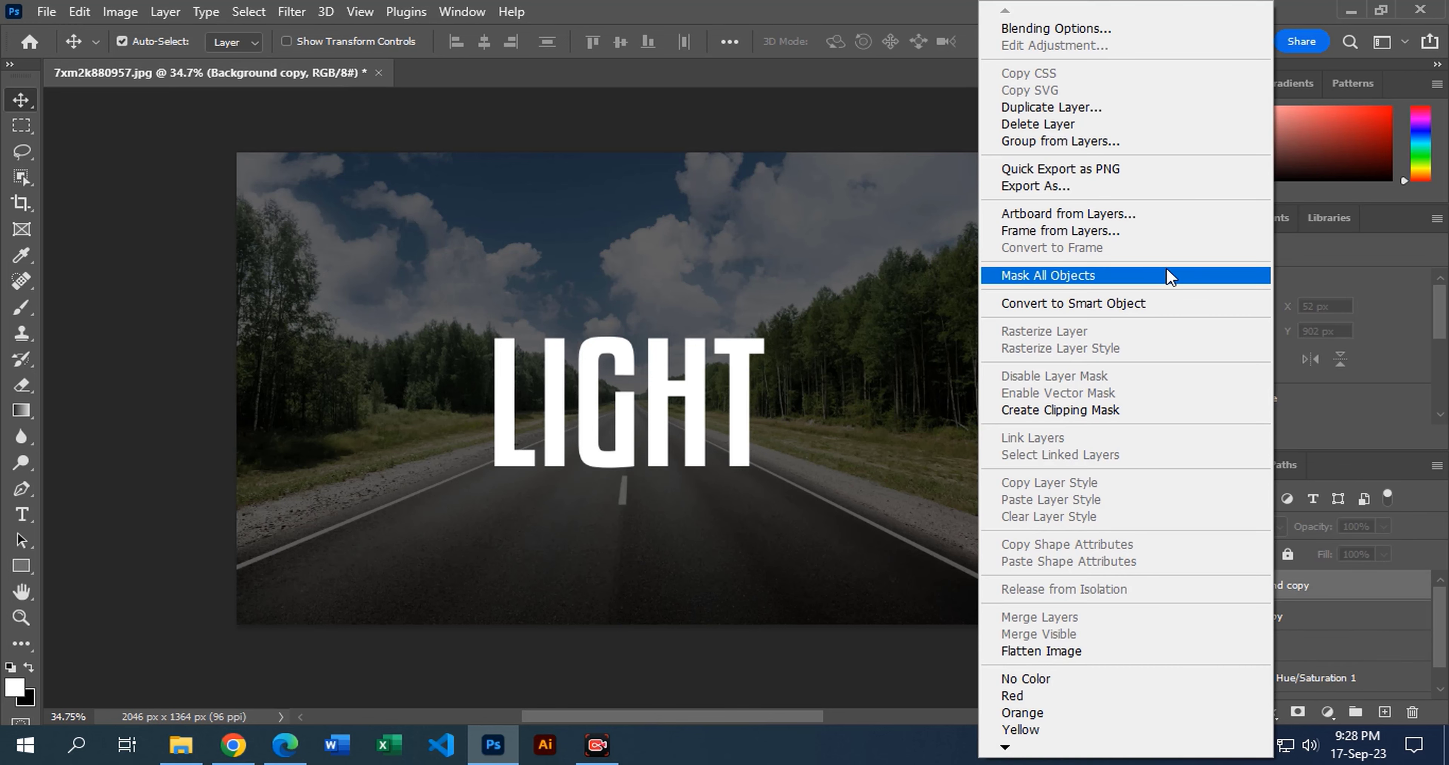
left_click(1108, 410)
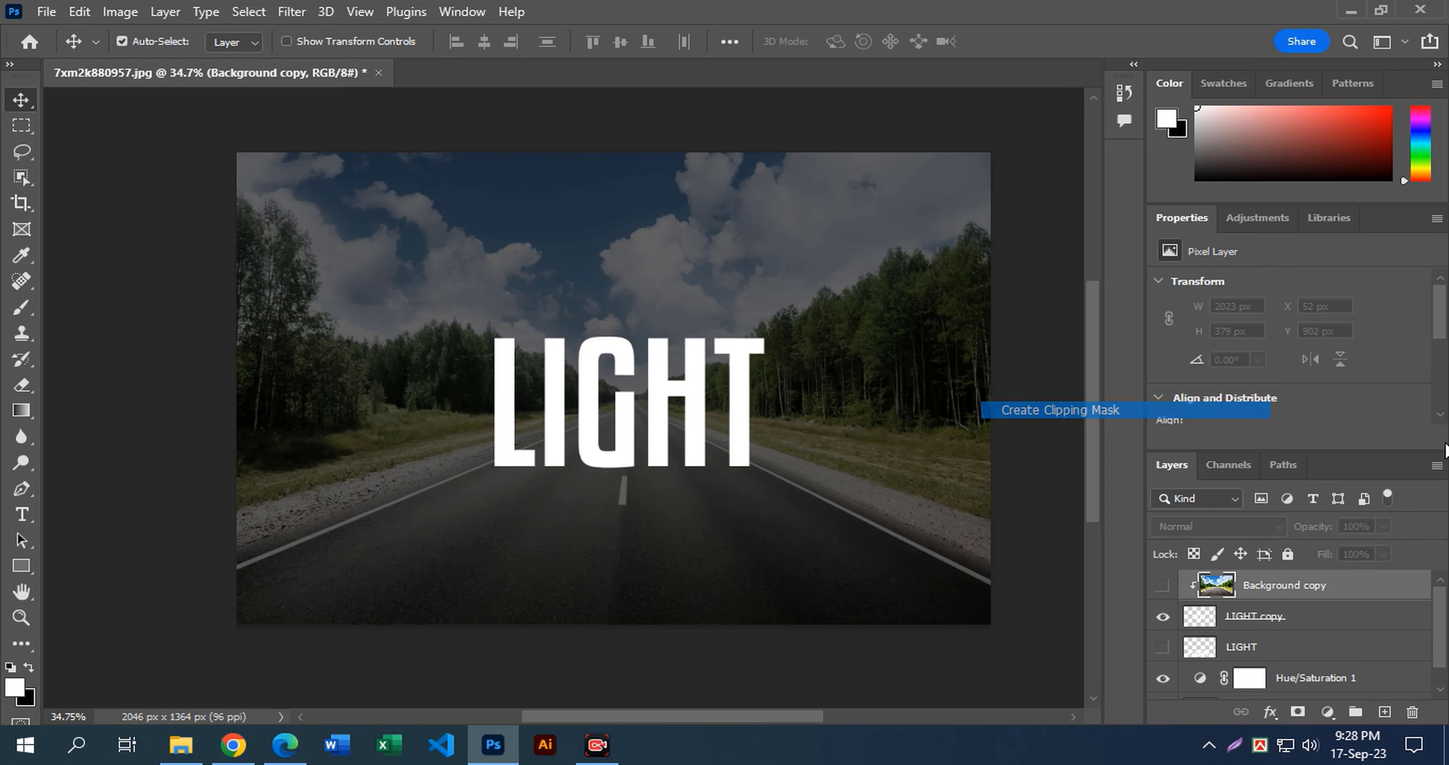
left_click(1163, 585)
Step: Add a 3 px white outside stroke at 100% opacity to the LIGHT copy layer
left_click_drag(647, 466, 752, 485)
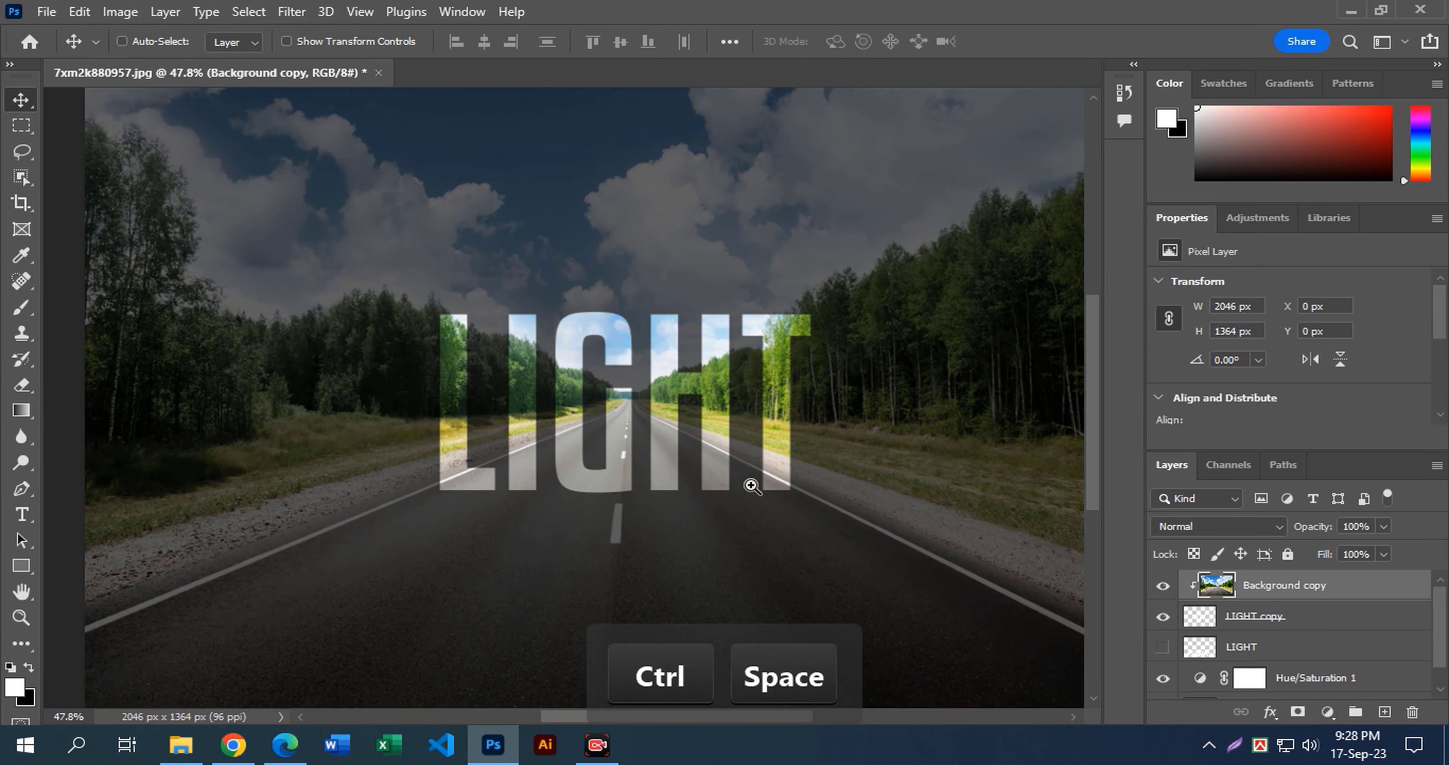
left_click(1353, 622)
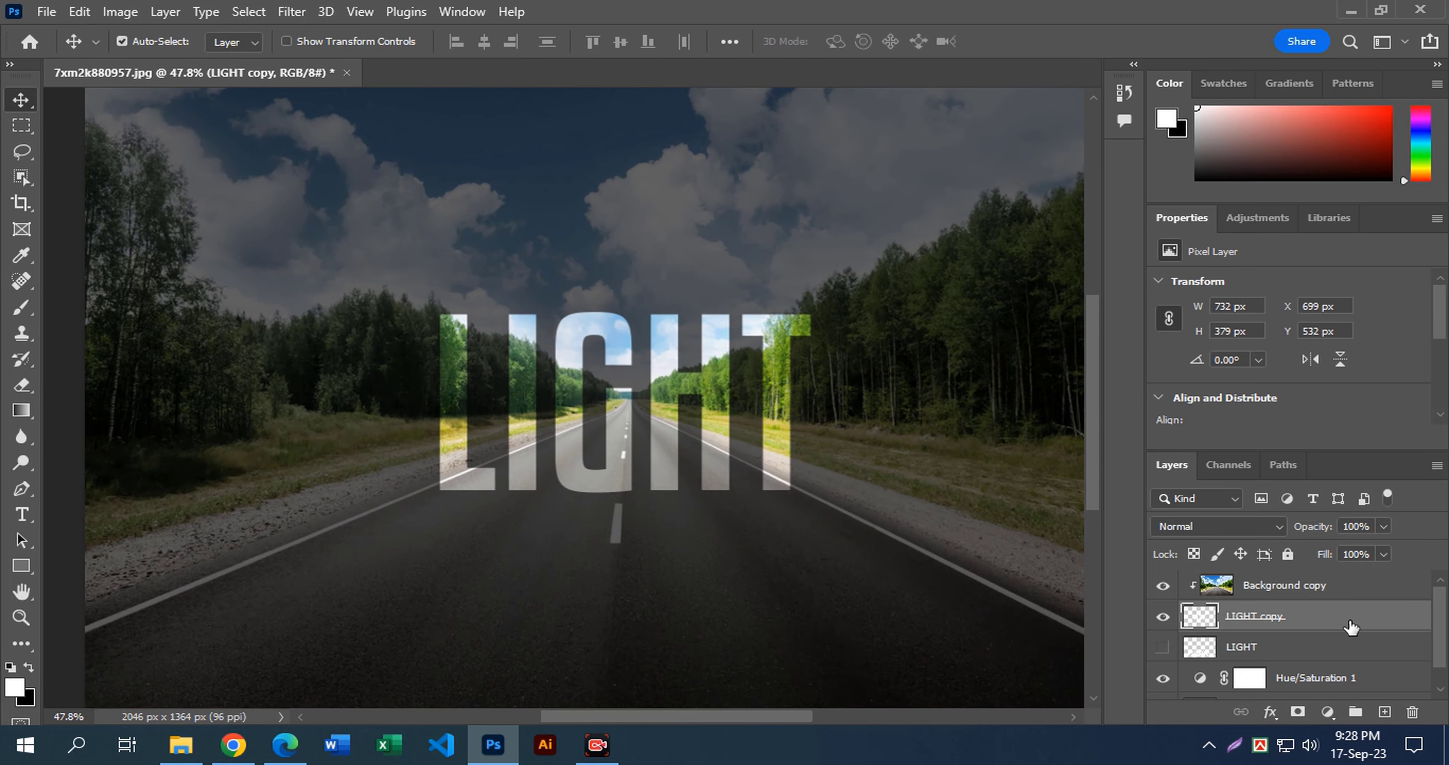
left_click(1328, 711)
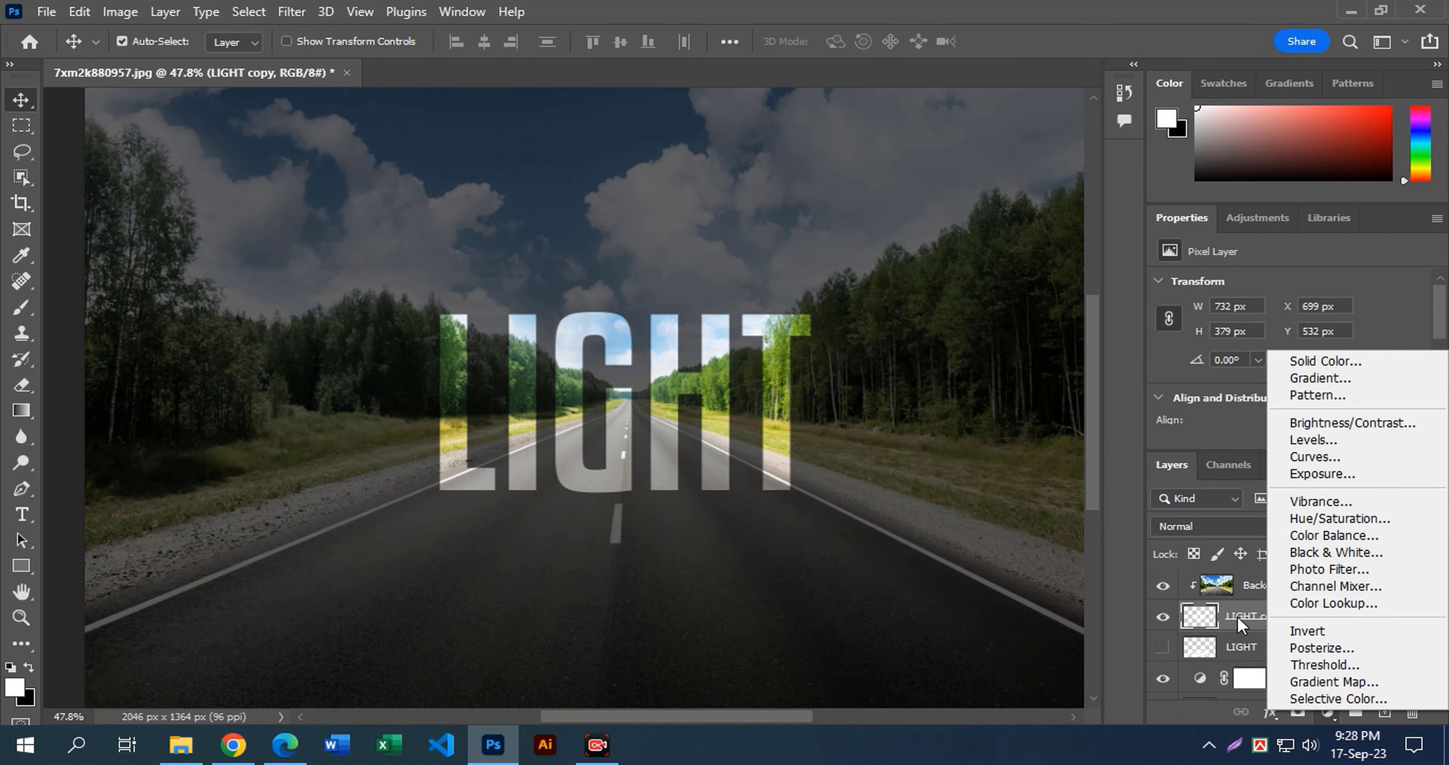
left_click(1185, 4)
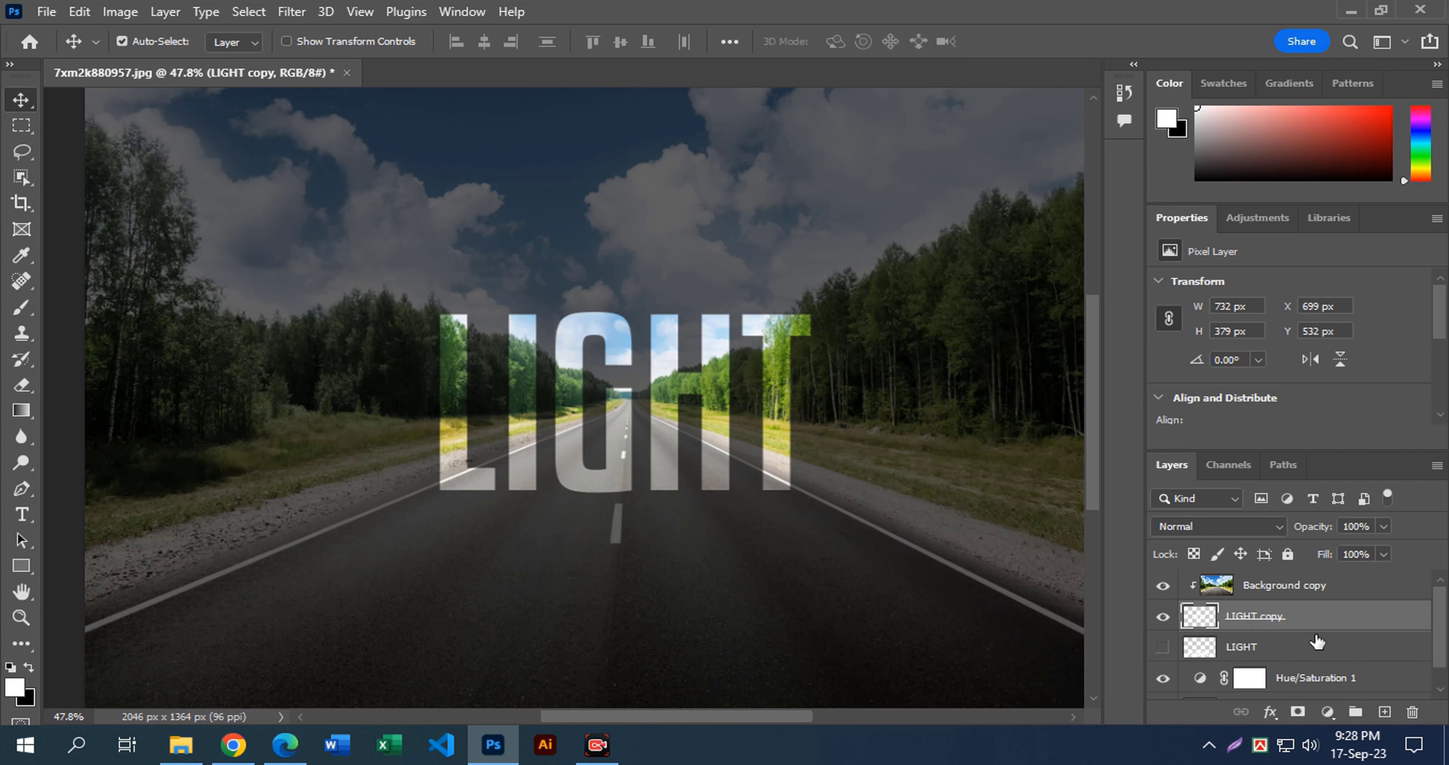
double_click(1353, 621)
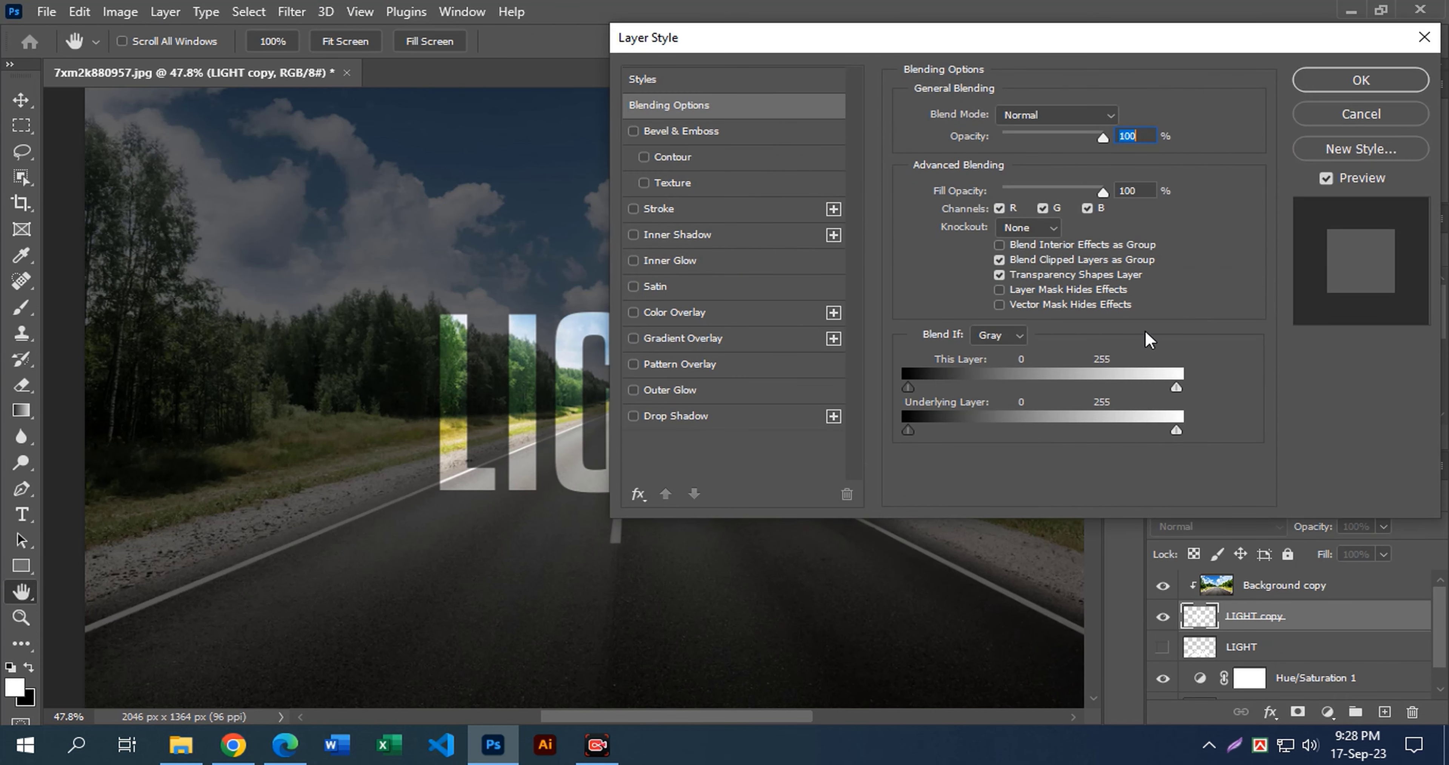
left_click_drag(1007, 41, 1190, 52)
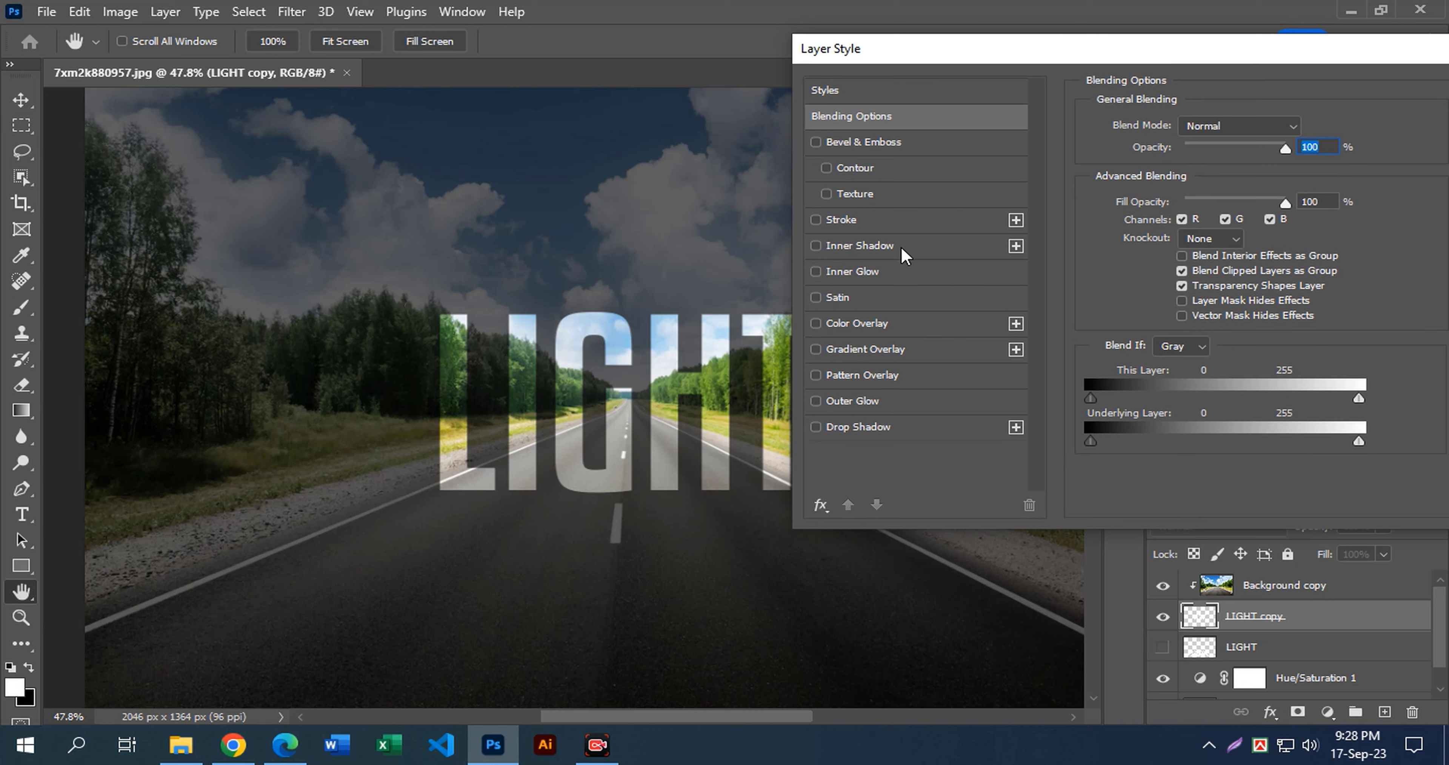
left_click(842, 220)
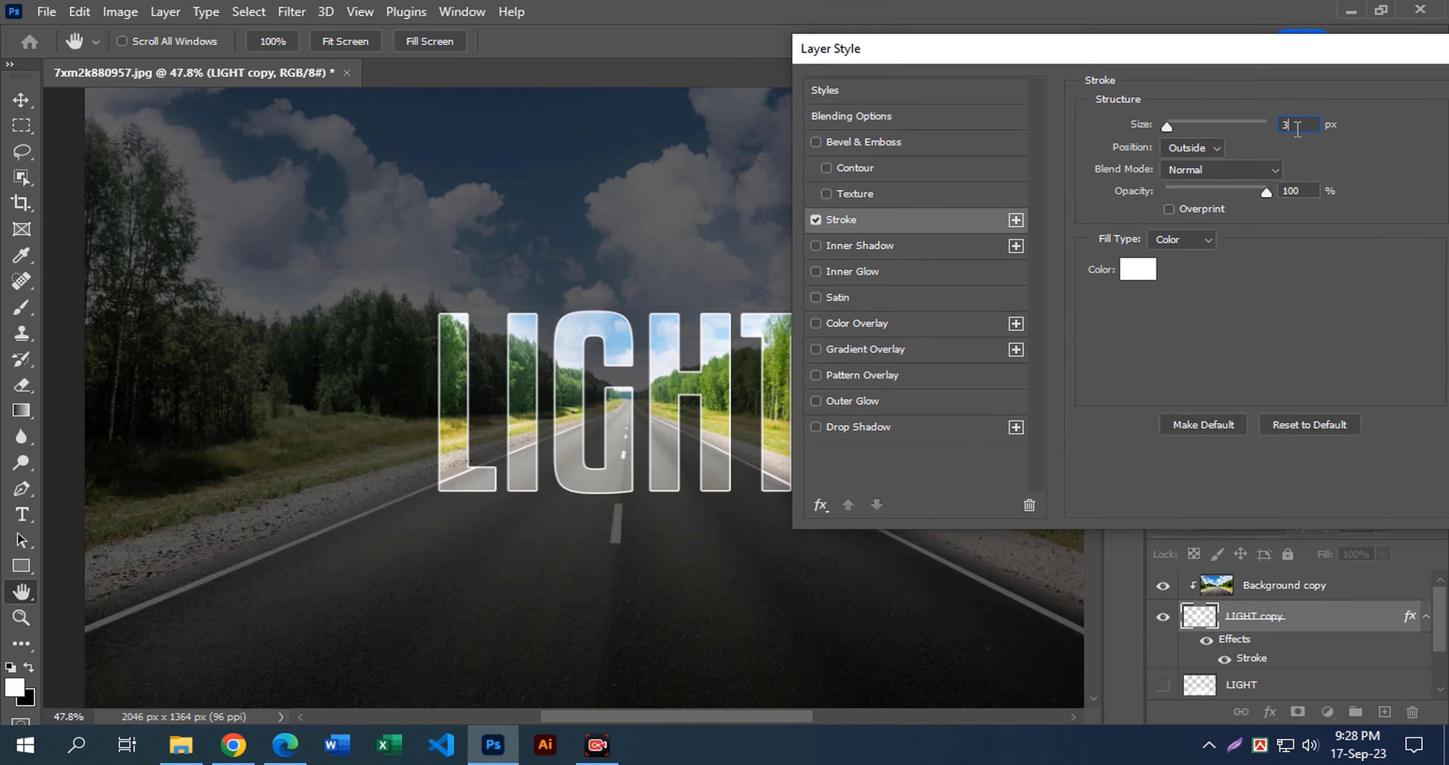
type("2")
key("BackSpace")
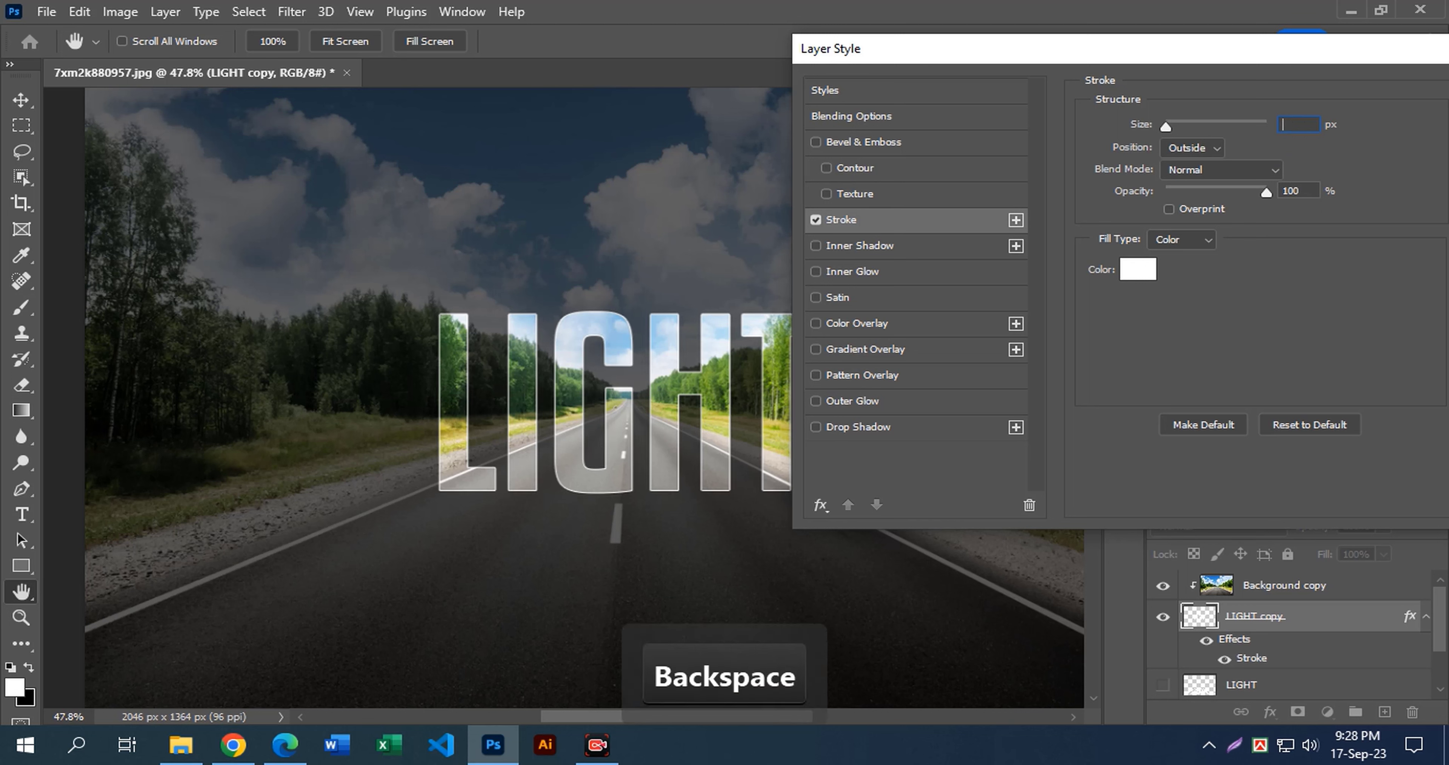
type("3")
left_click(1211, 147)
left_click(1204, 147)
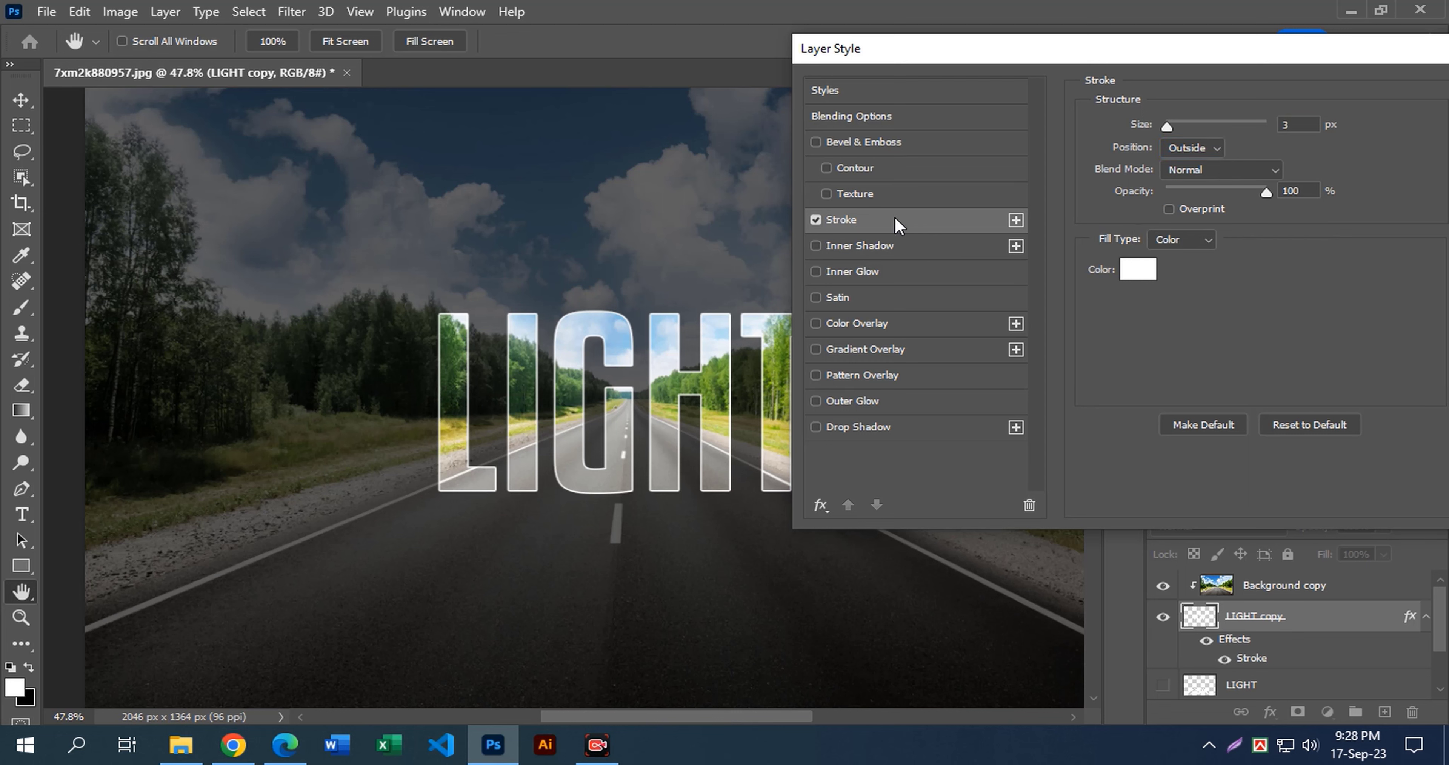
Step: Add a white Overlay inner glow to LIGHT copy with 55% opacity, 11% noise, 11% choke and about 51 px size
left_click(876, 278)
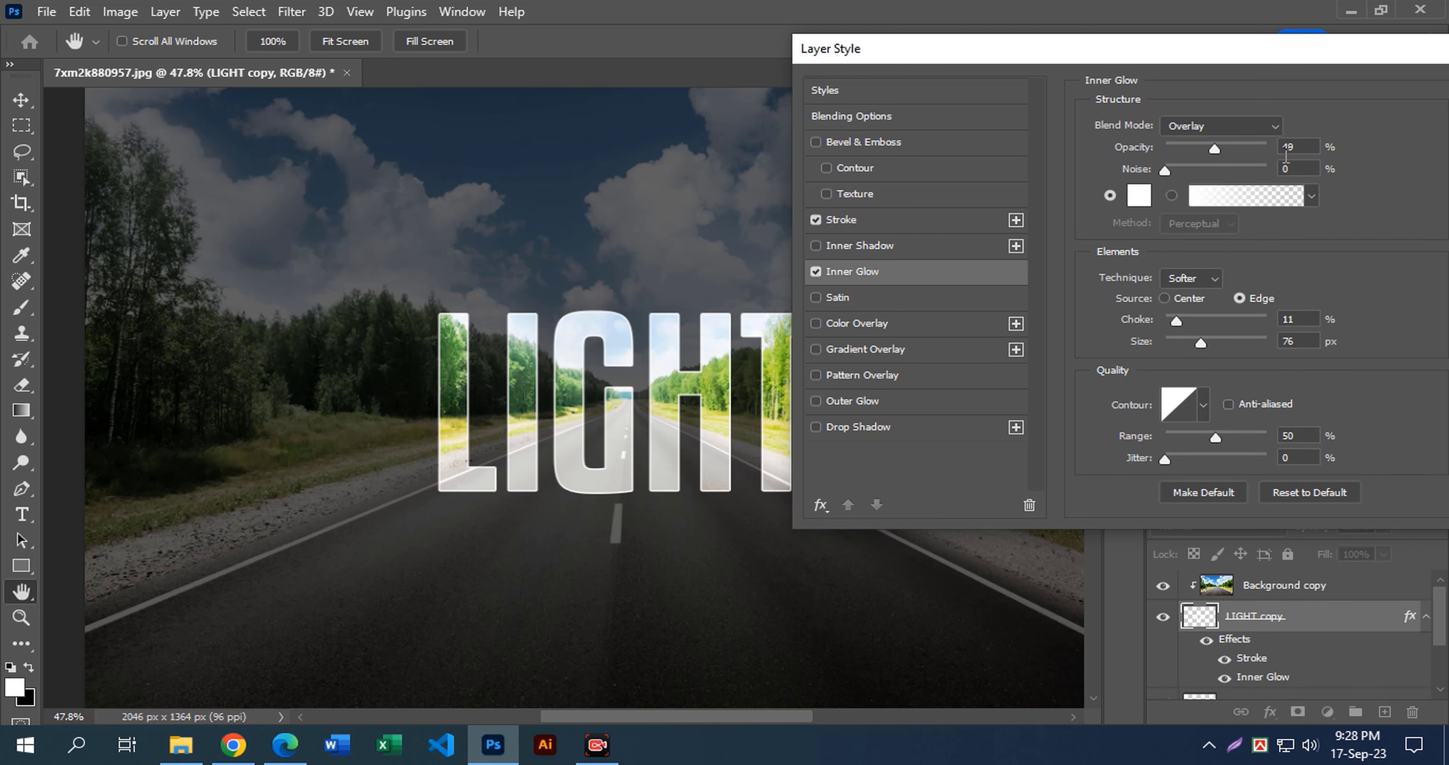
left_click(1270, 125)
left_click(1270, 126)
left_click(1310, 145)
left_click_drag(1220, 145, 1213, 147)
left_click_drag(1209, 147, 1222, 148)
left_click_drag(1192, 167, 1179, 176)
mouse_move(1189, 323)
left_mouse_down()
mouse_move(1173, 326)
mouse_move(1193, 344)
left_mouse_up()
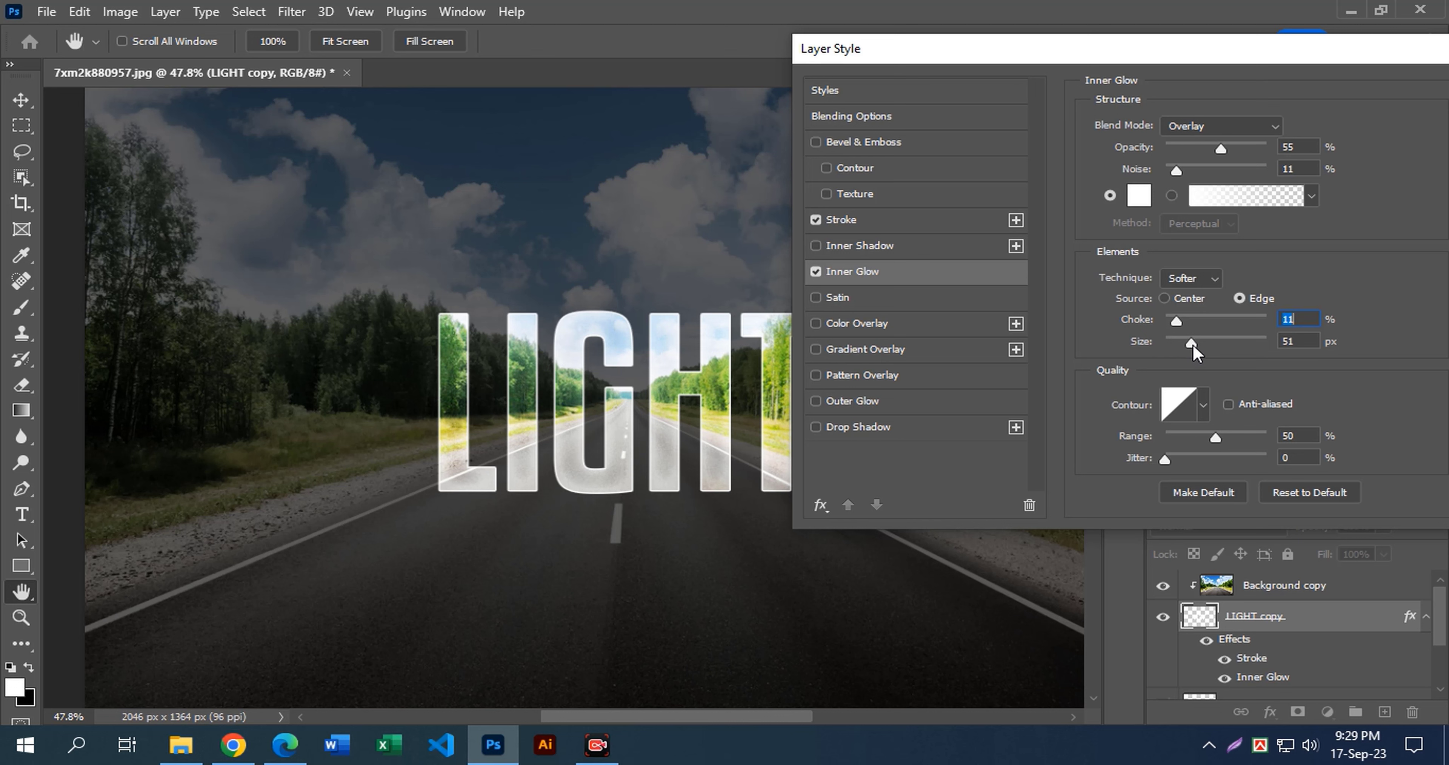
left_click_drag(1194, 344, 1191, 344)
Step: Reduce the inner glow's noise to the slider minimum and fine-tune its size
left_click(1306, 147)
left_click_drag(1173, 173, 1154, 177)
left_click(1310, 337)
left_click_drag(1194, 344, 1194, 345)
Step: Add a white Overlay outer glow to LIGHT copy with 100% opacity, 11% noise, 10% spread and 73 px size, and apply the layer style
left_click(866, 405)
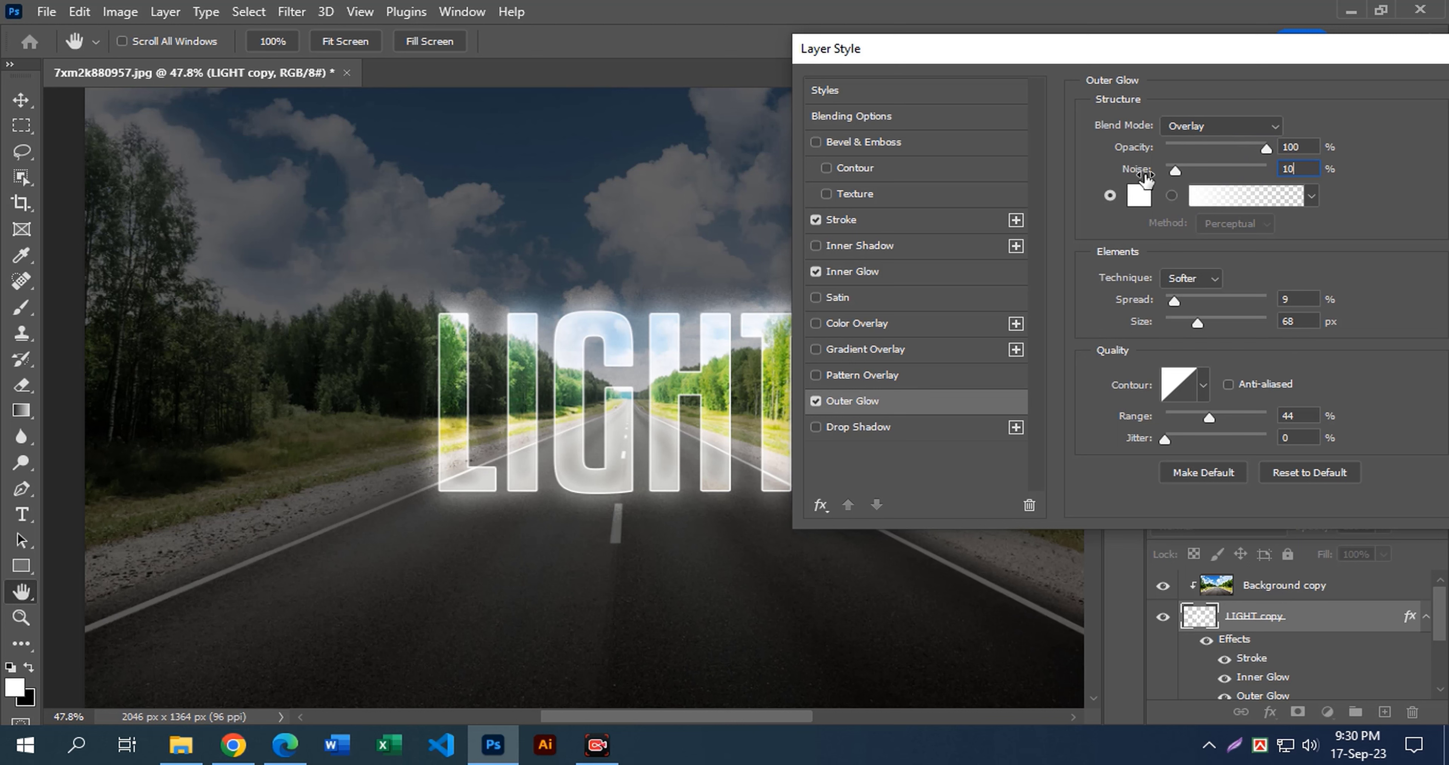
left_click_drag(1178, 175, 1177, 170)
left_click(1300, 296)
left_click_drag(1176, 298, 1197, 325)
left_click_drag(1198, 324, 1201, 323)
left_click_drag(1159, 56, 936, 57)
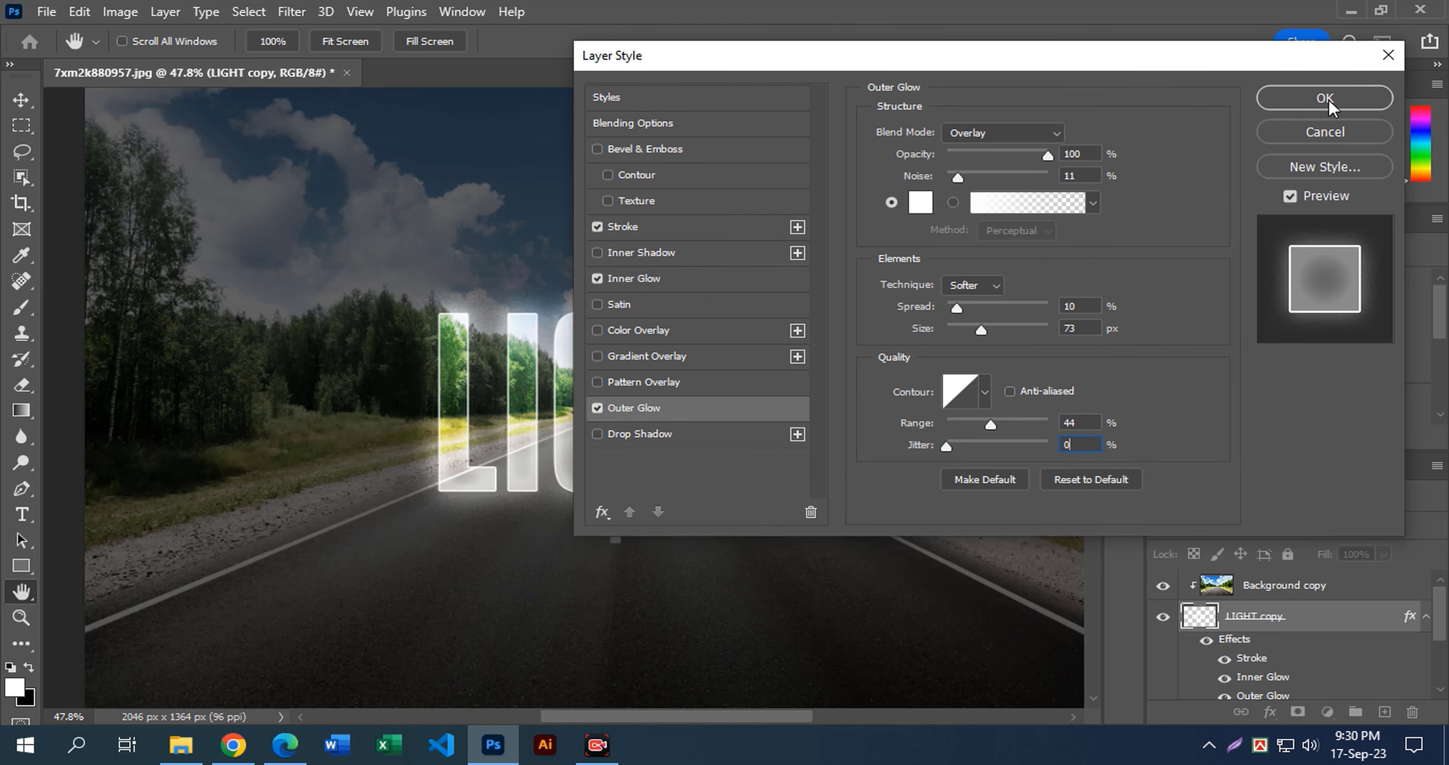
left_click(1329, 100)
scroll(1339, 613, "down", 3)
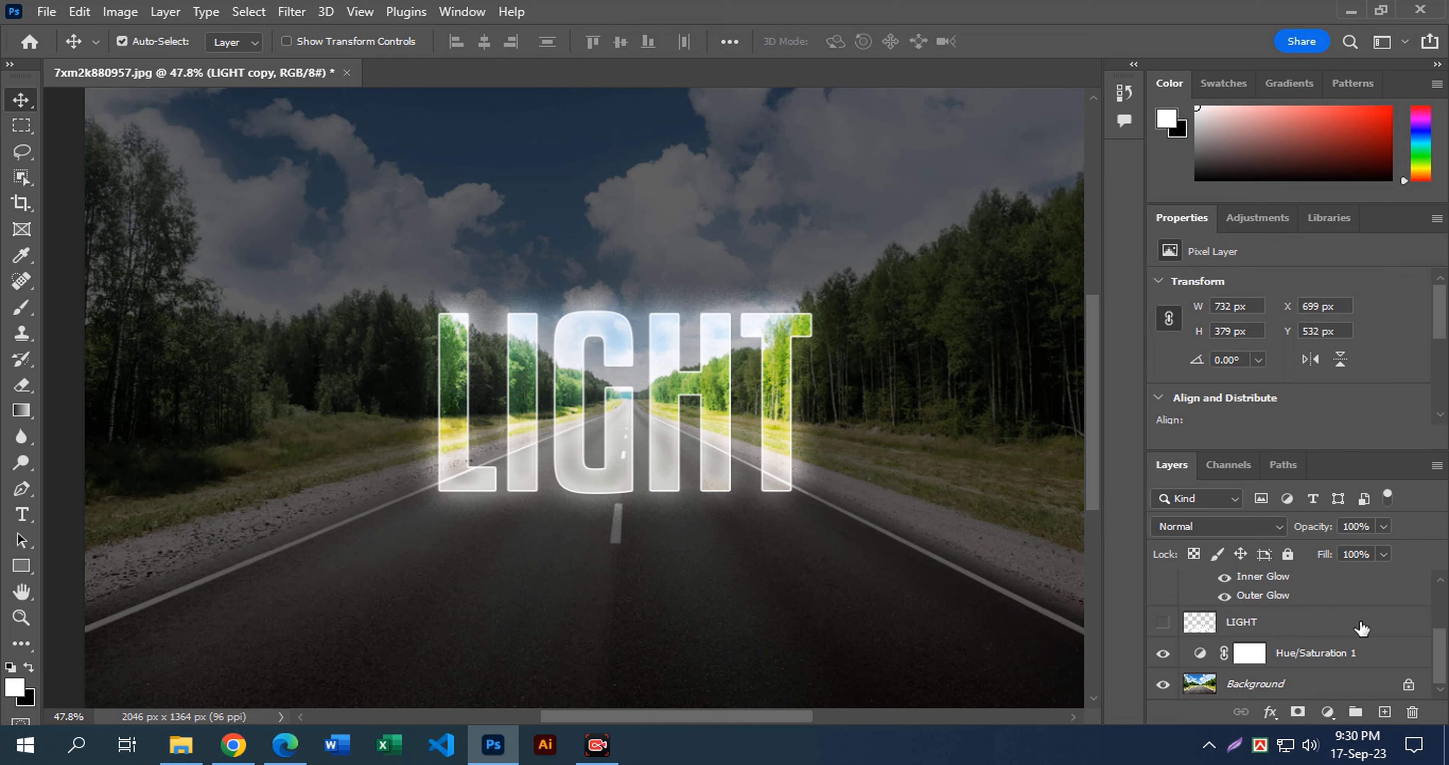
Step: Show the hidden LIGHT layer with the stretched road letters and apply a Gaussian Blur with a 4.5 px radius to it
left_click(1162, 623)
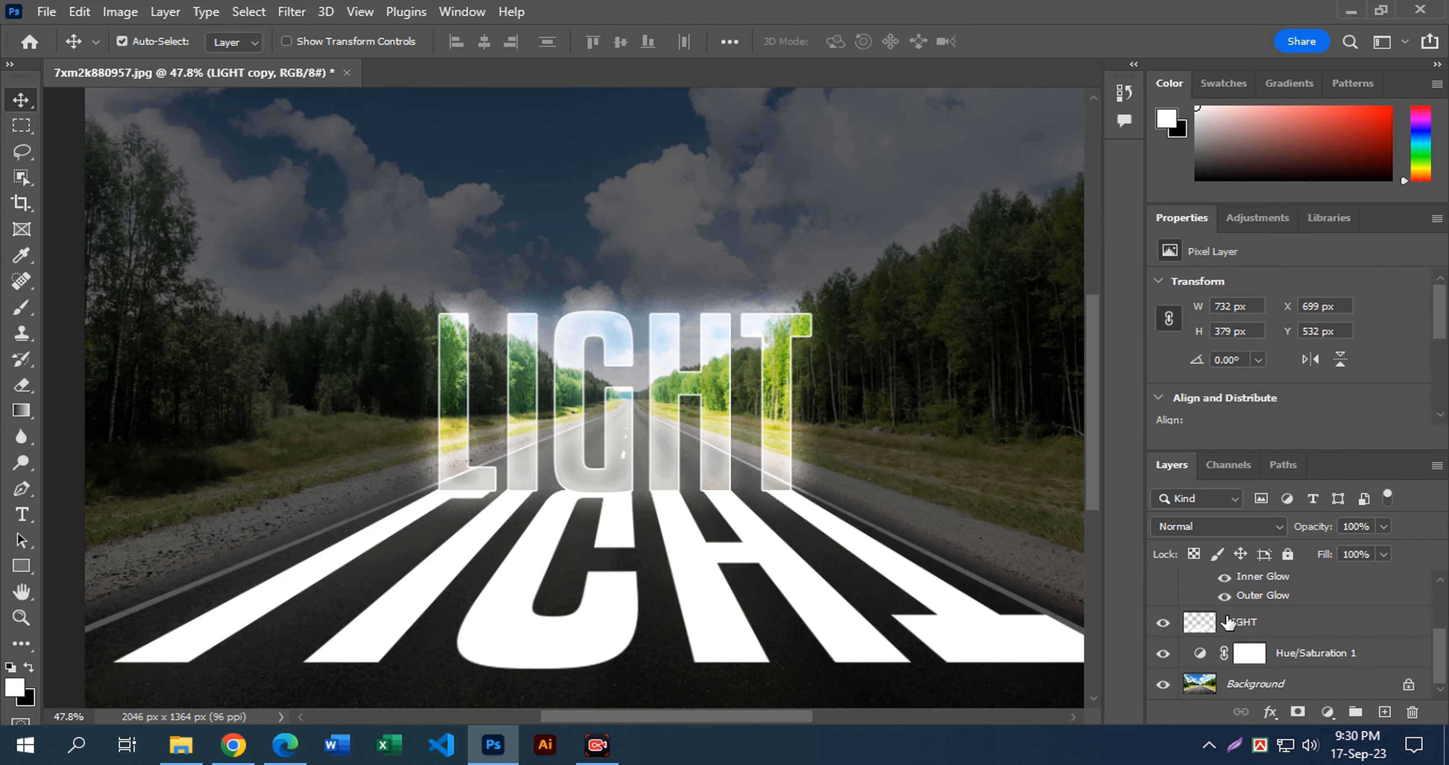
left_click(829, 631)
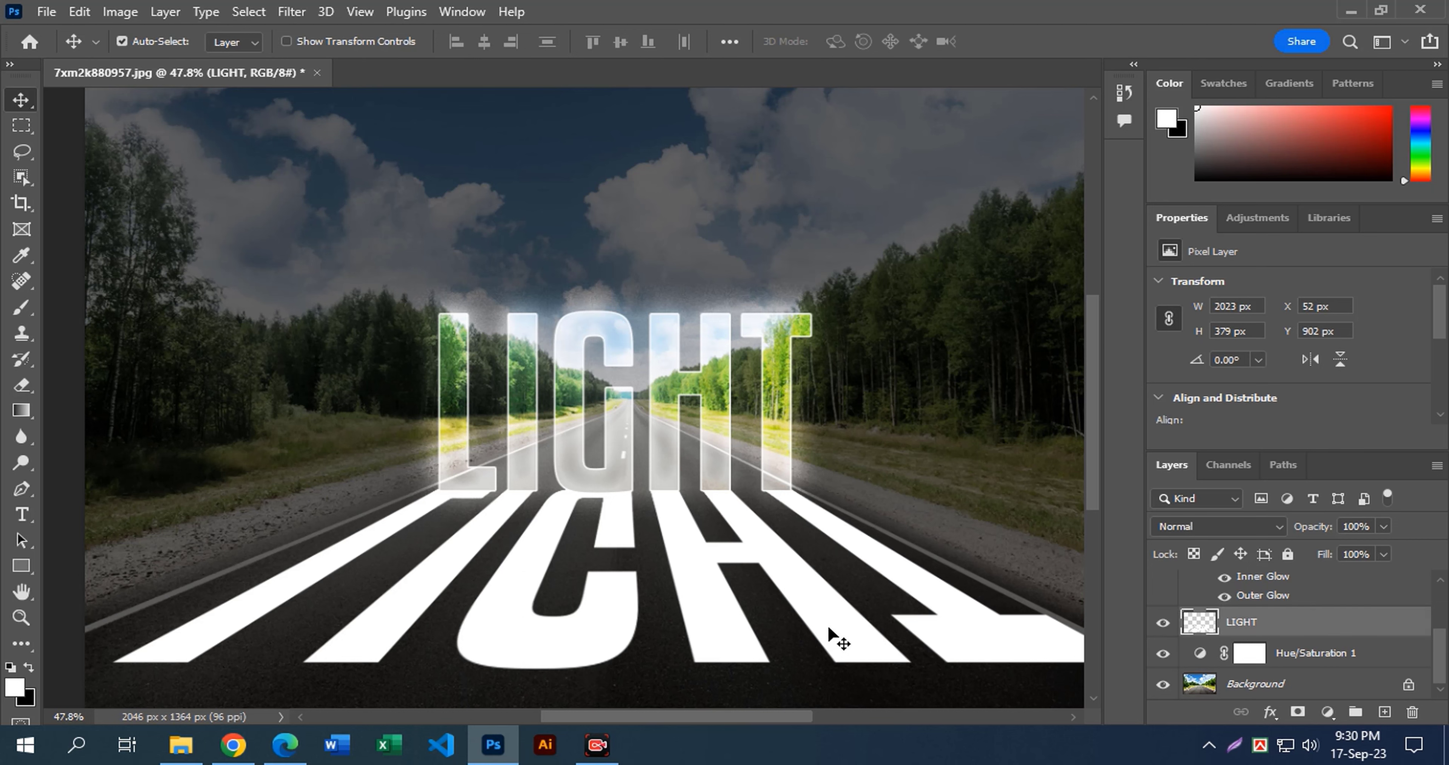
left_click(292, 11)
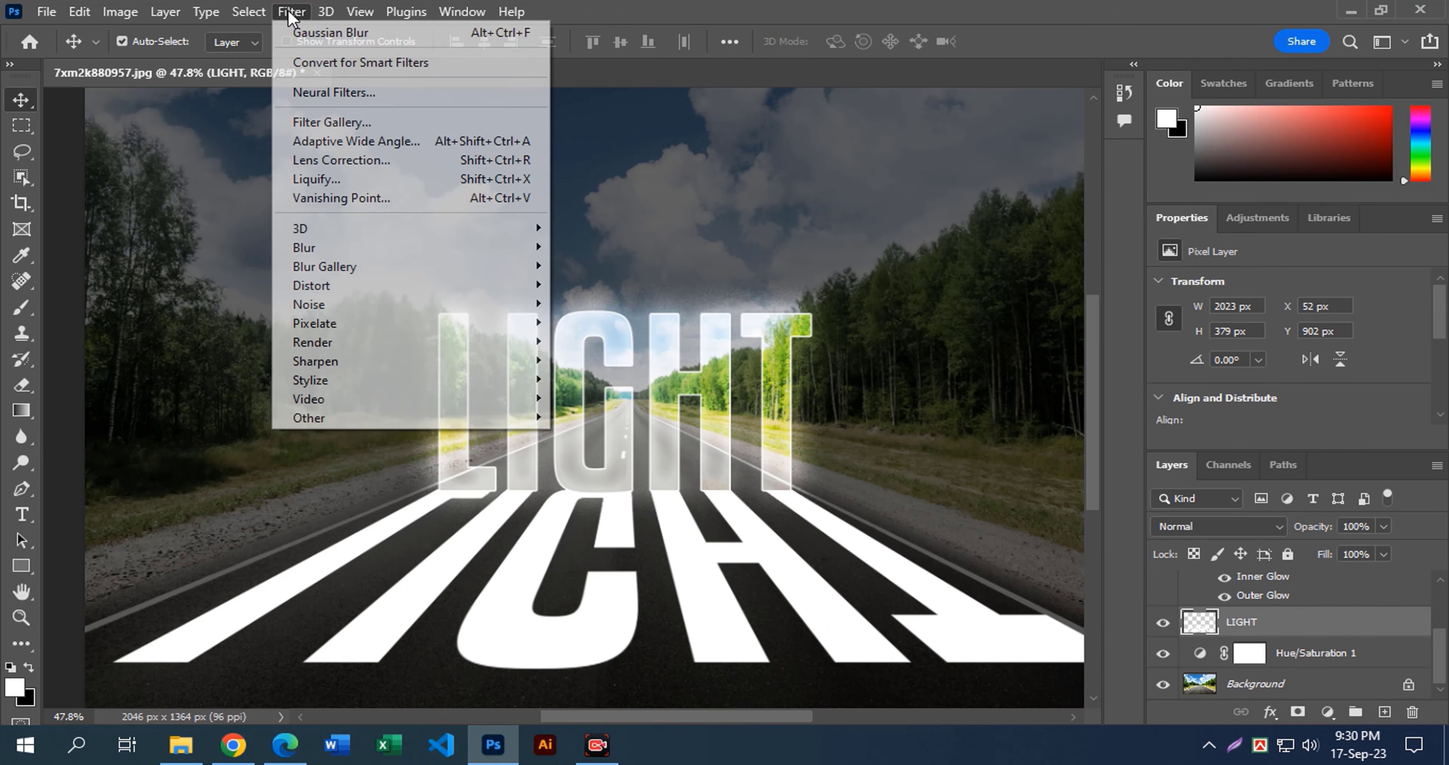
mouse_move(368, 268)
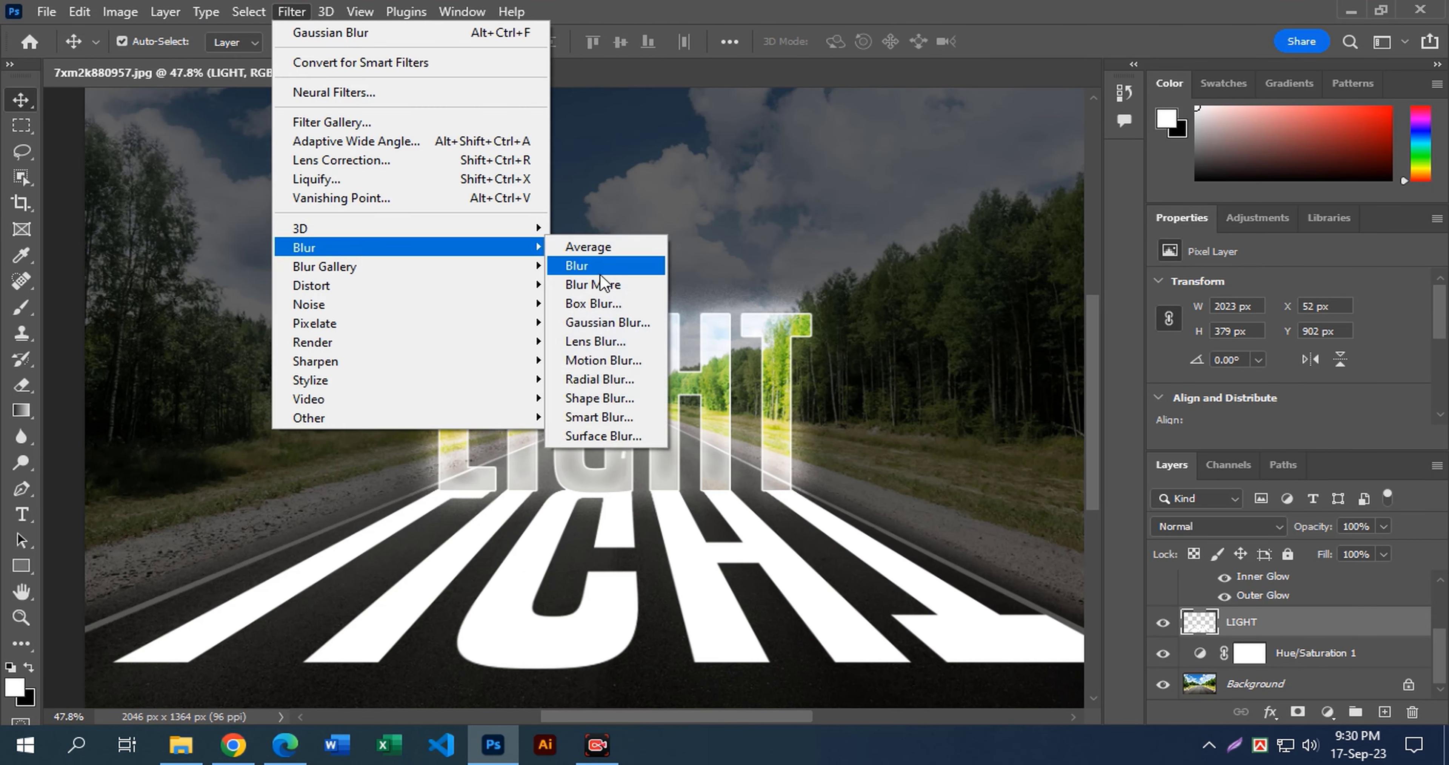
left_click(597, 324)
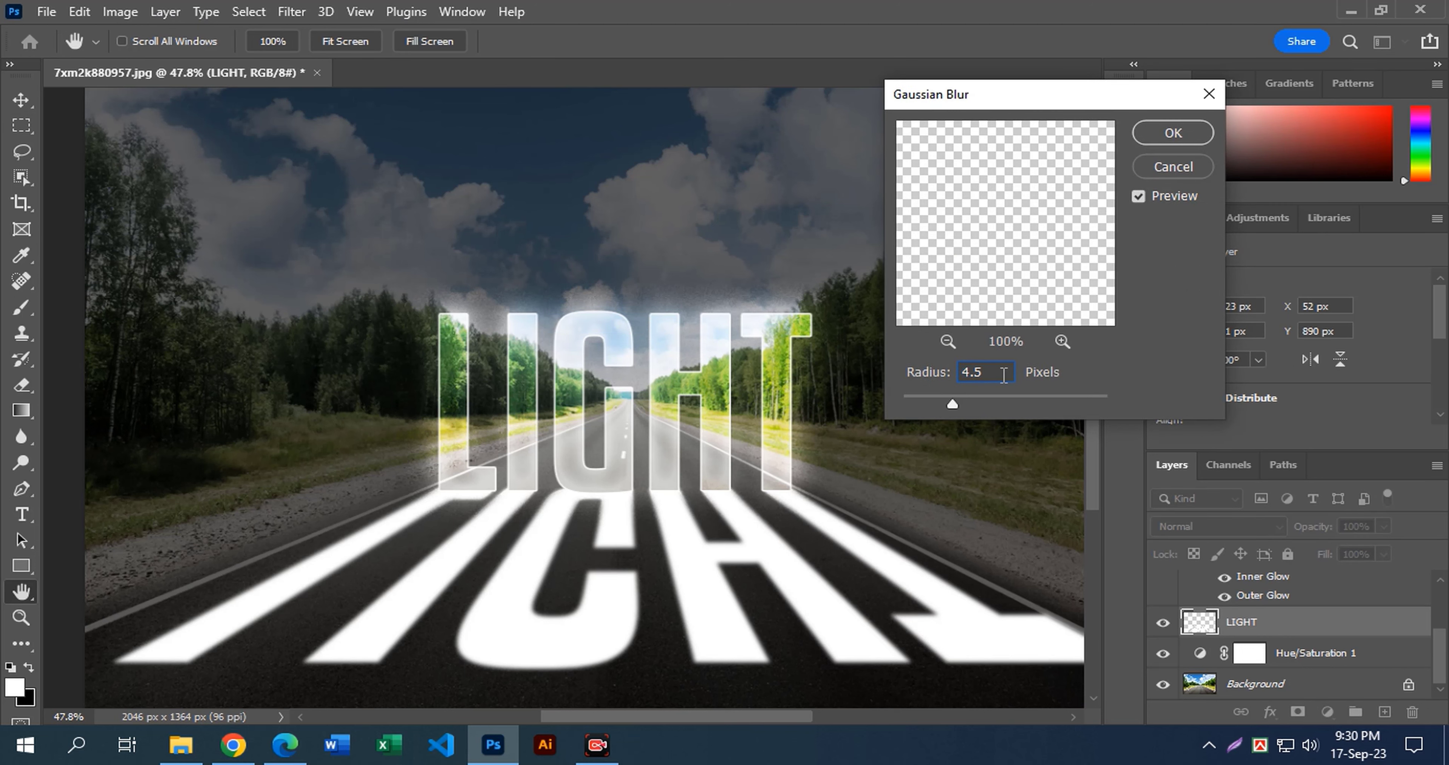
left_click(1183, 134)
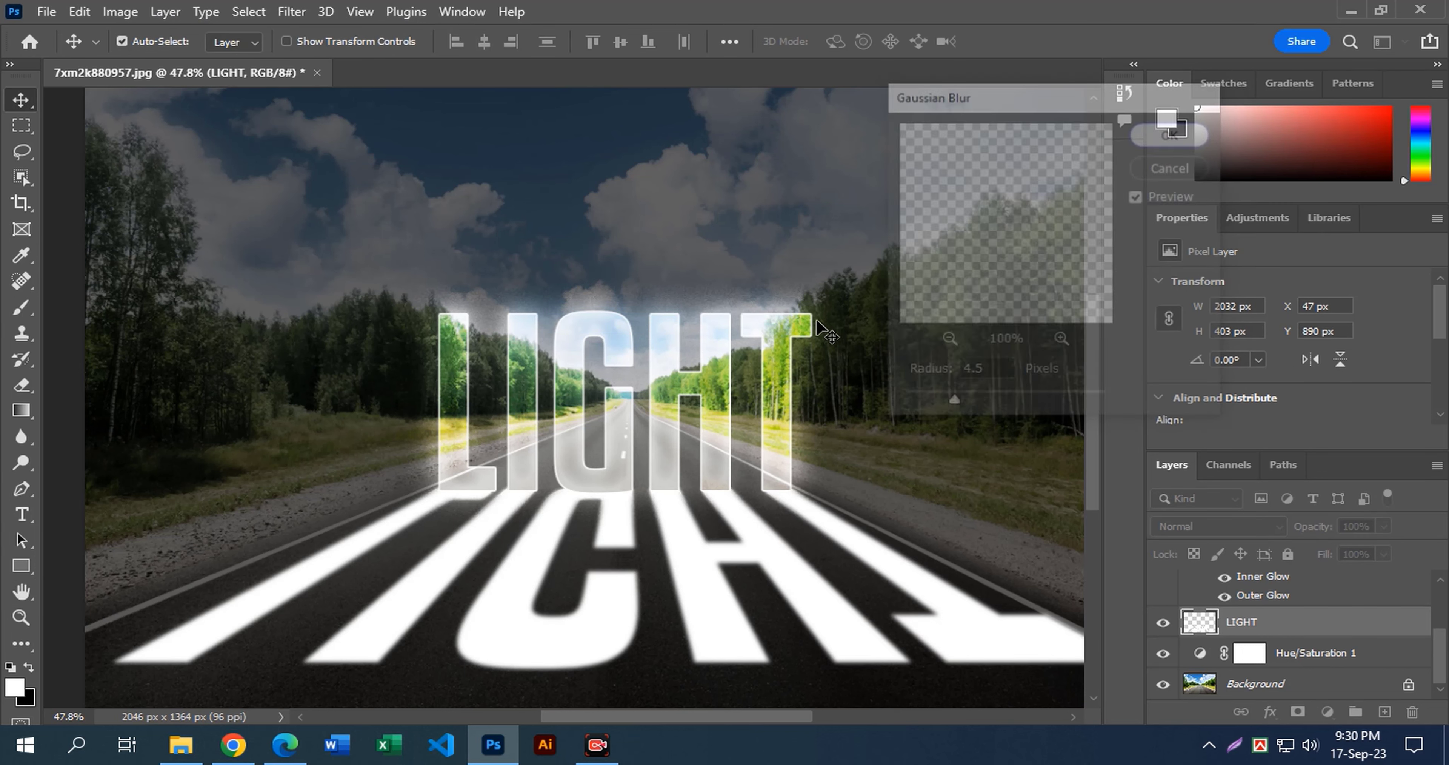
Step: Split the LIGHT layer's Blend If underlying-layer black point to 0 / 85 so the road texture blends through, and apply the style
double_click(1367, 623)
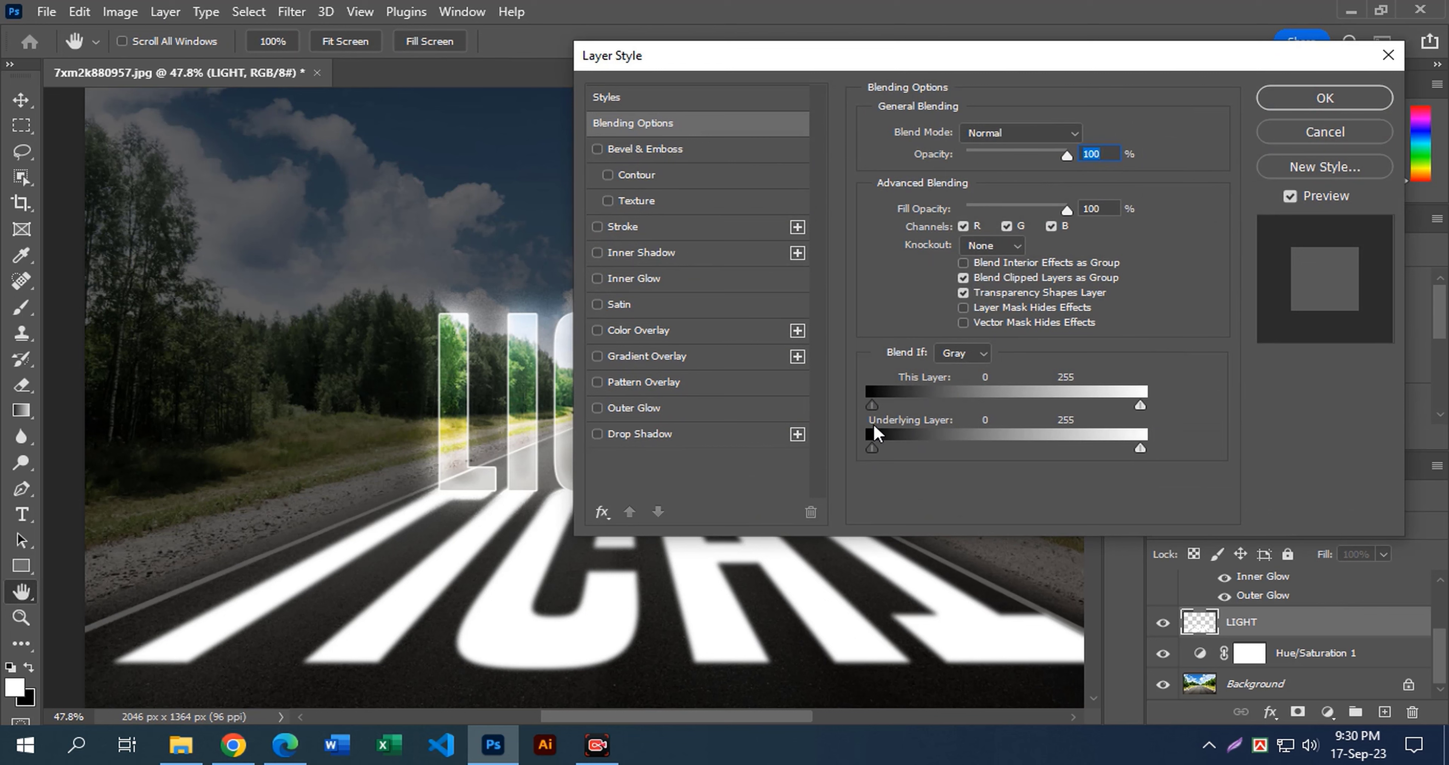
key("alt")
left_click_drag(873, 448, 932, 455)
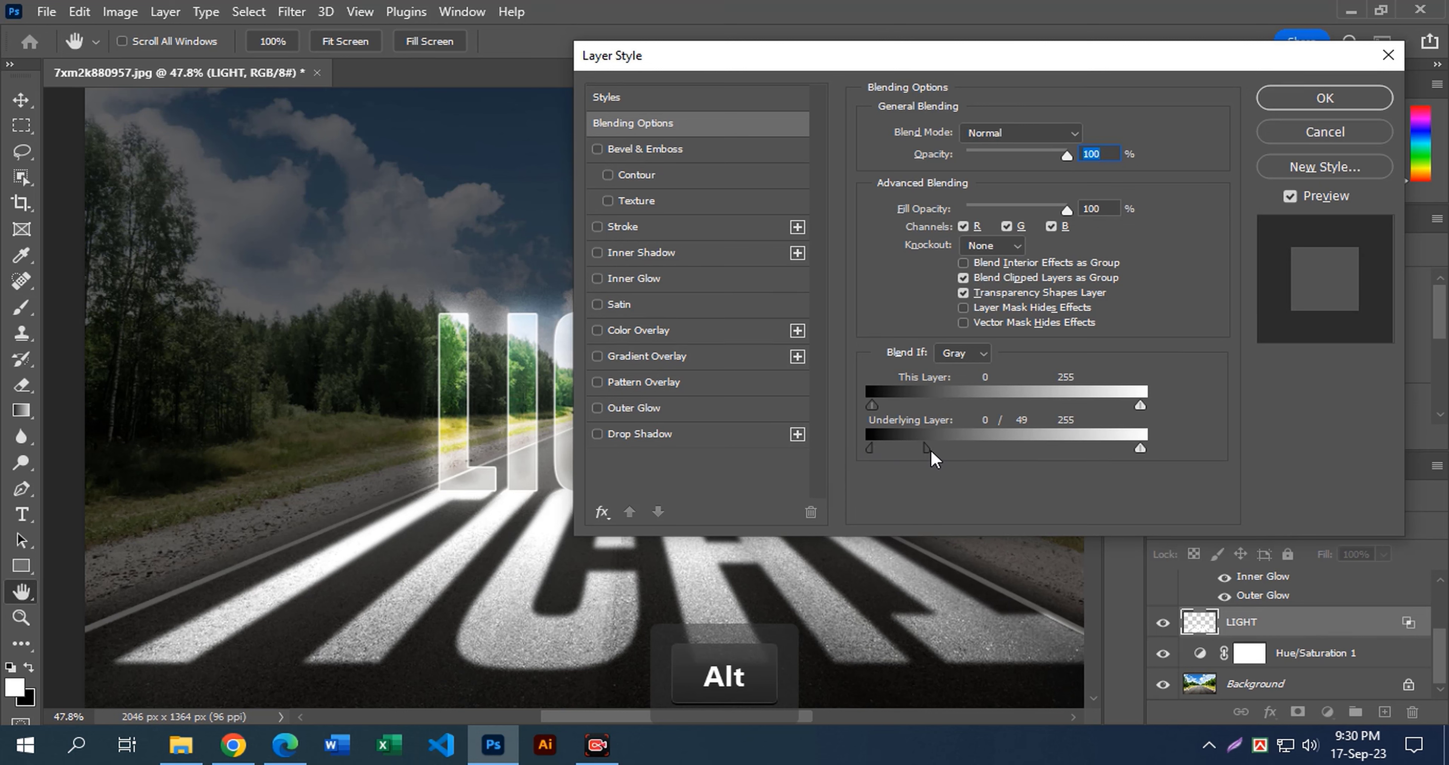
left_click_drag(929, 450, 872, 450)
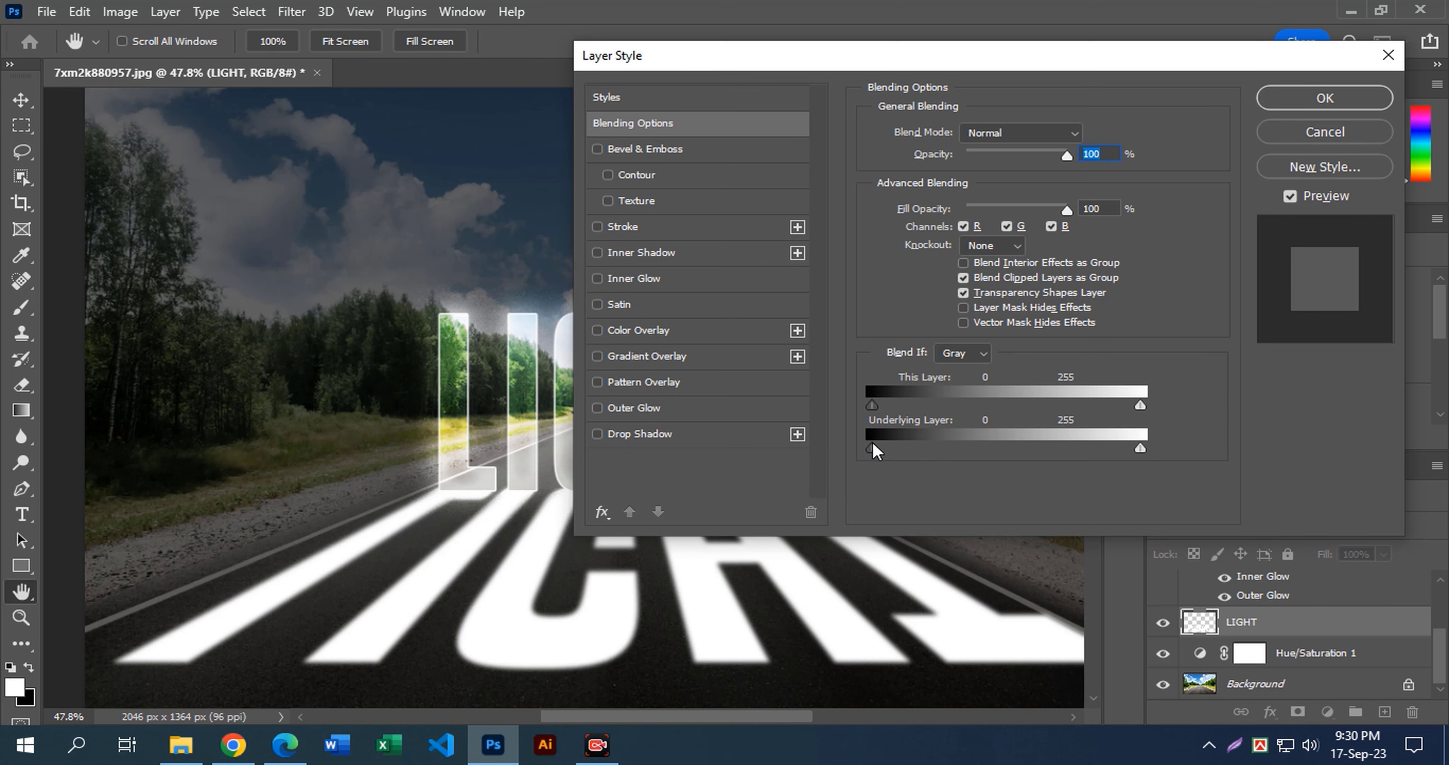
left_click_drag(874, 448, 889, 451)
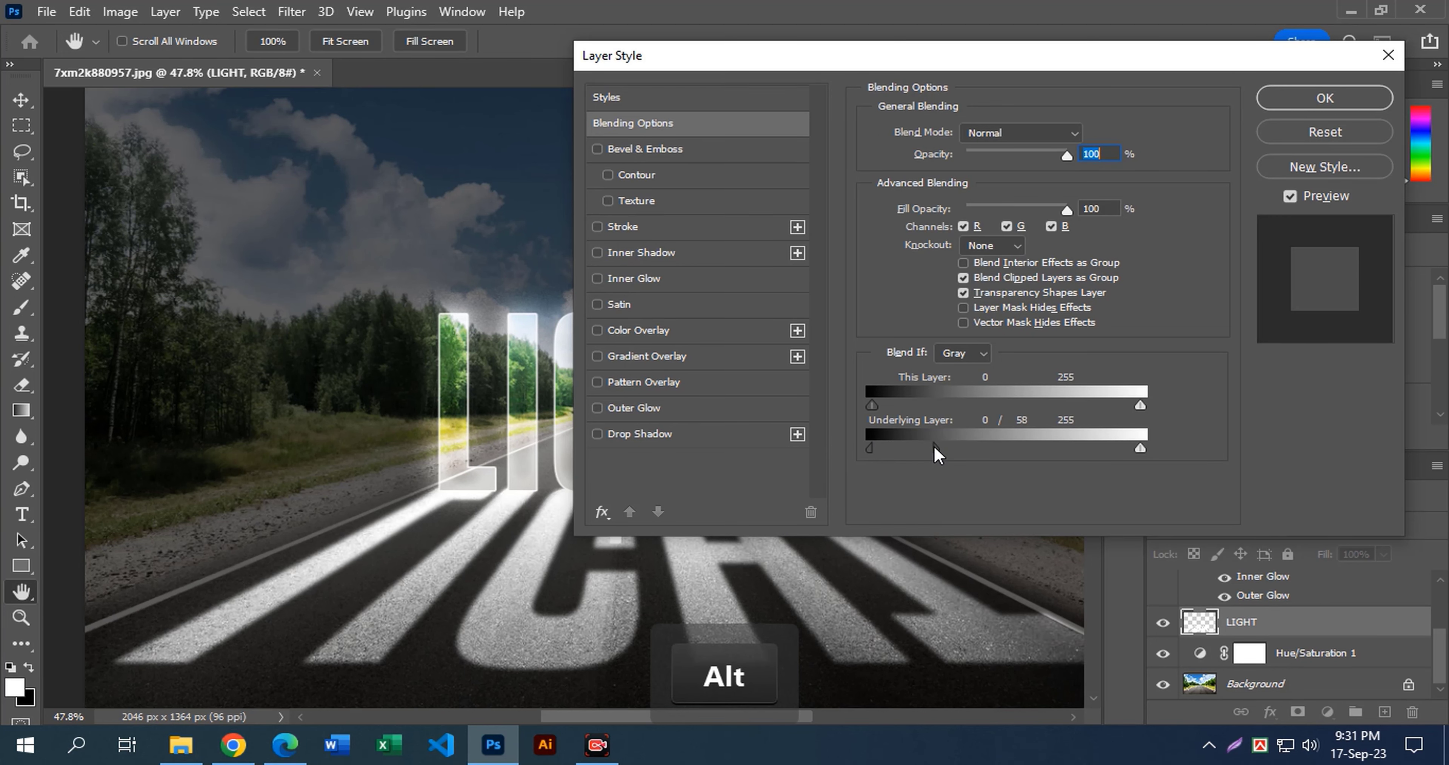
left_click_drag(935, 451, 962, 451)
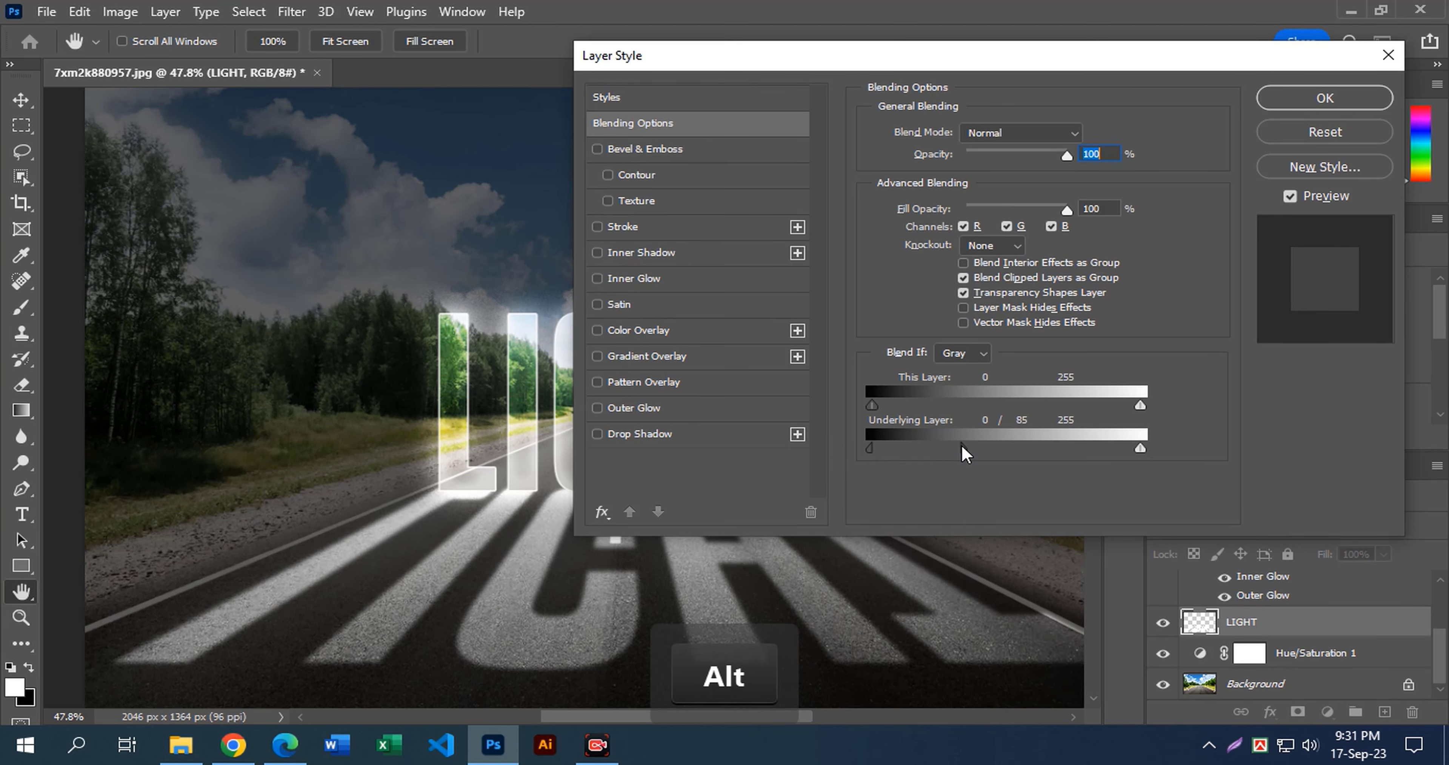
left_click(1388, 109)
Step: Add a layer mask to the LIGHT layer and fade the lower end of the cast light with a black-to-white linear gradient
key("v")
left_click(1298, 711)
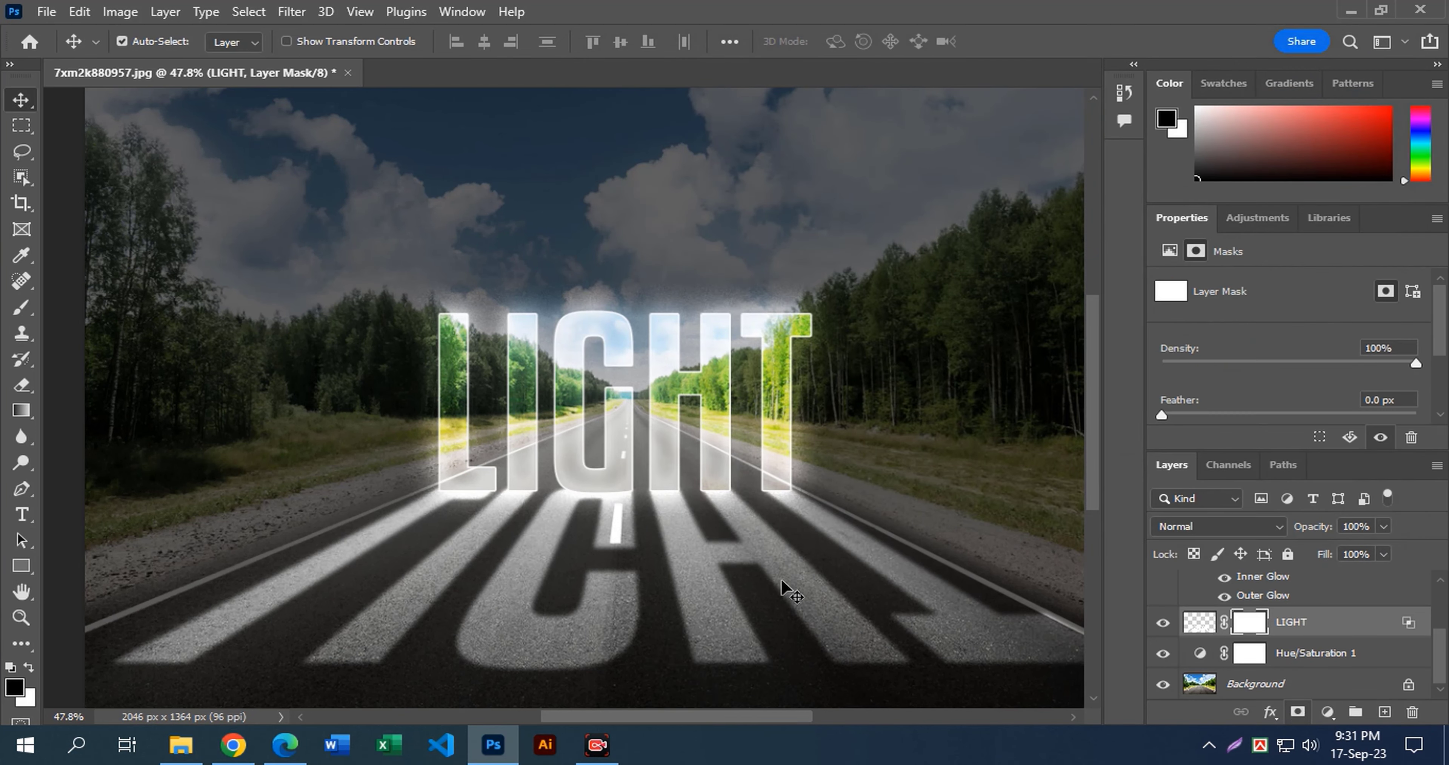
left_click(22, 410)
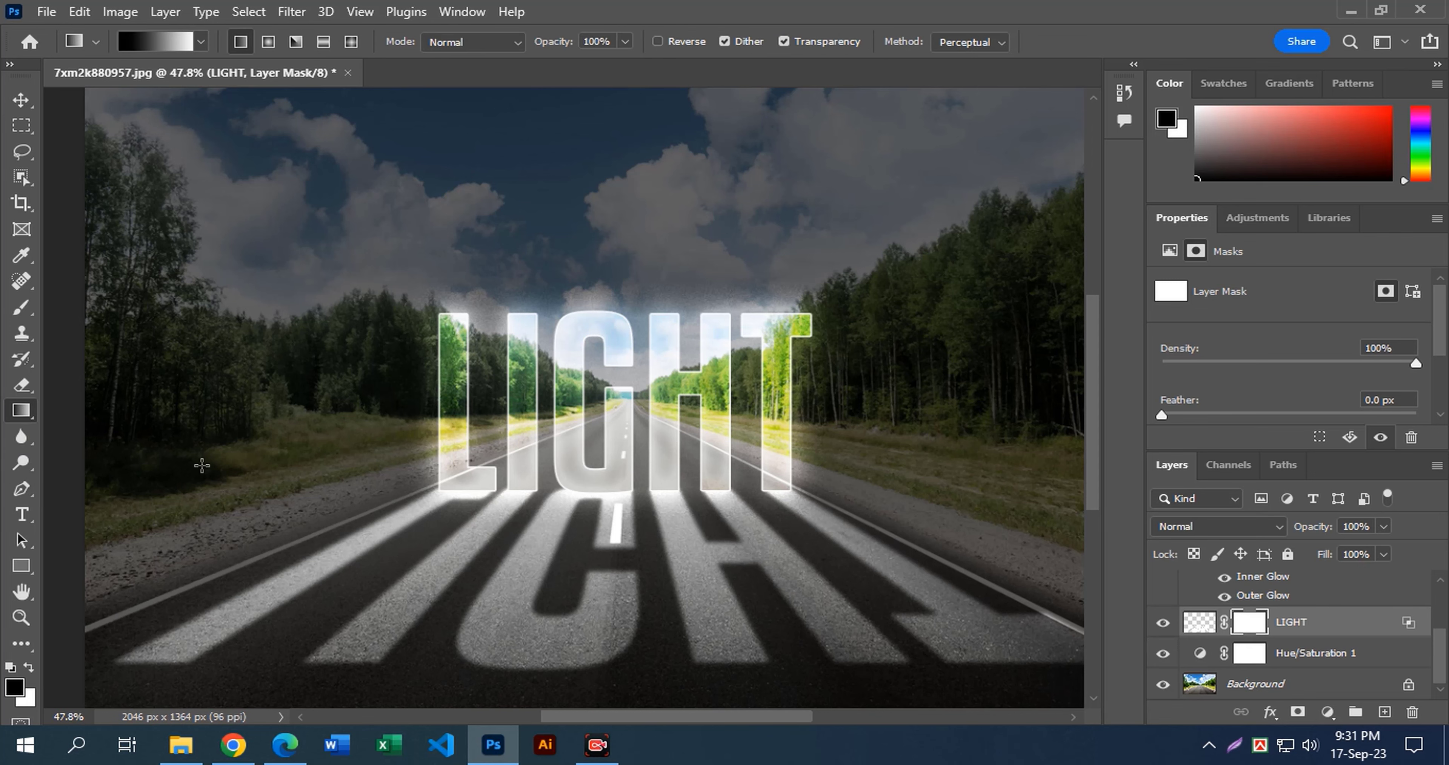
key("space")
left_click_drag(727, 554, 590, 433)
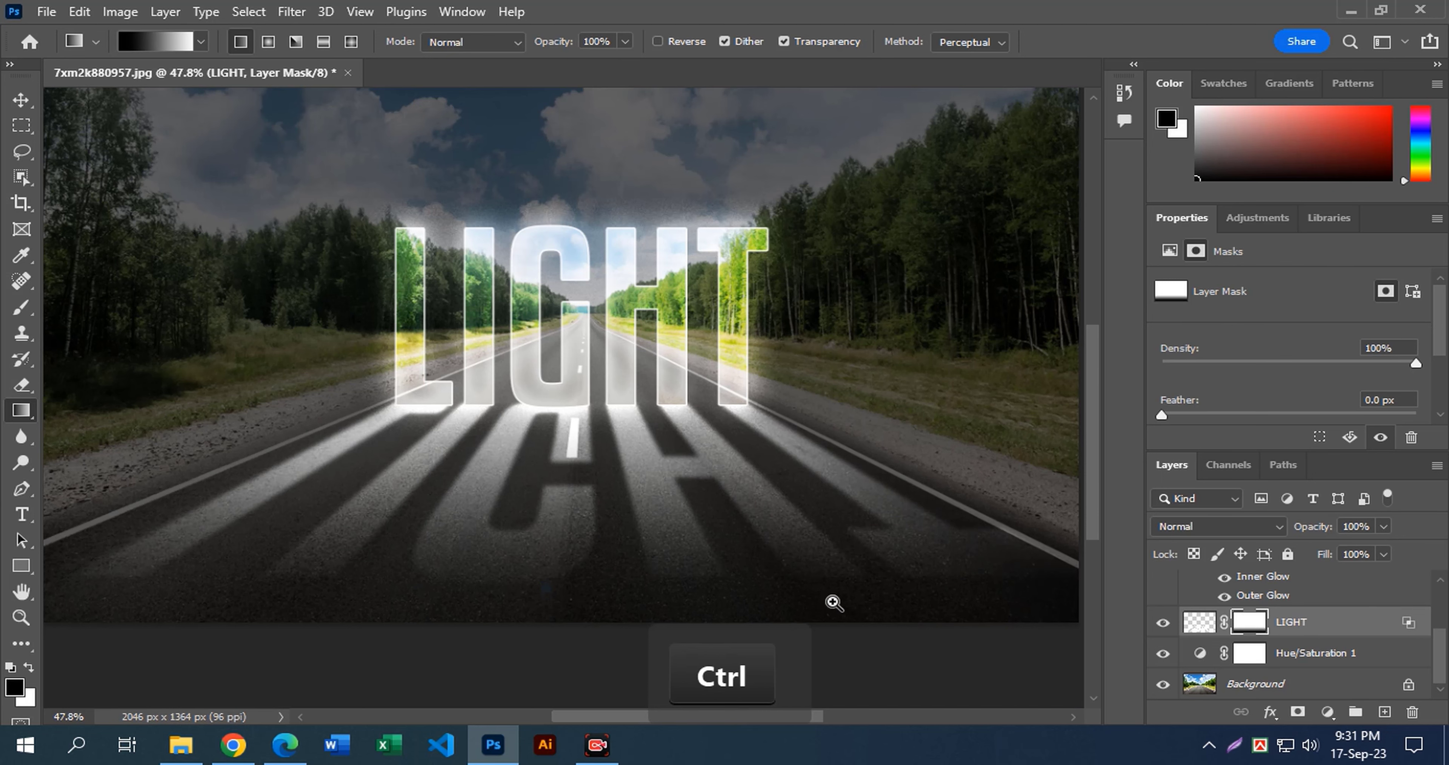
left_click_drag(834, 601, 683, 585)
left_click_drag(675, 477, 676, 478)
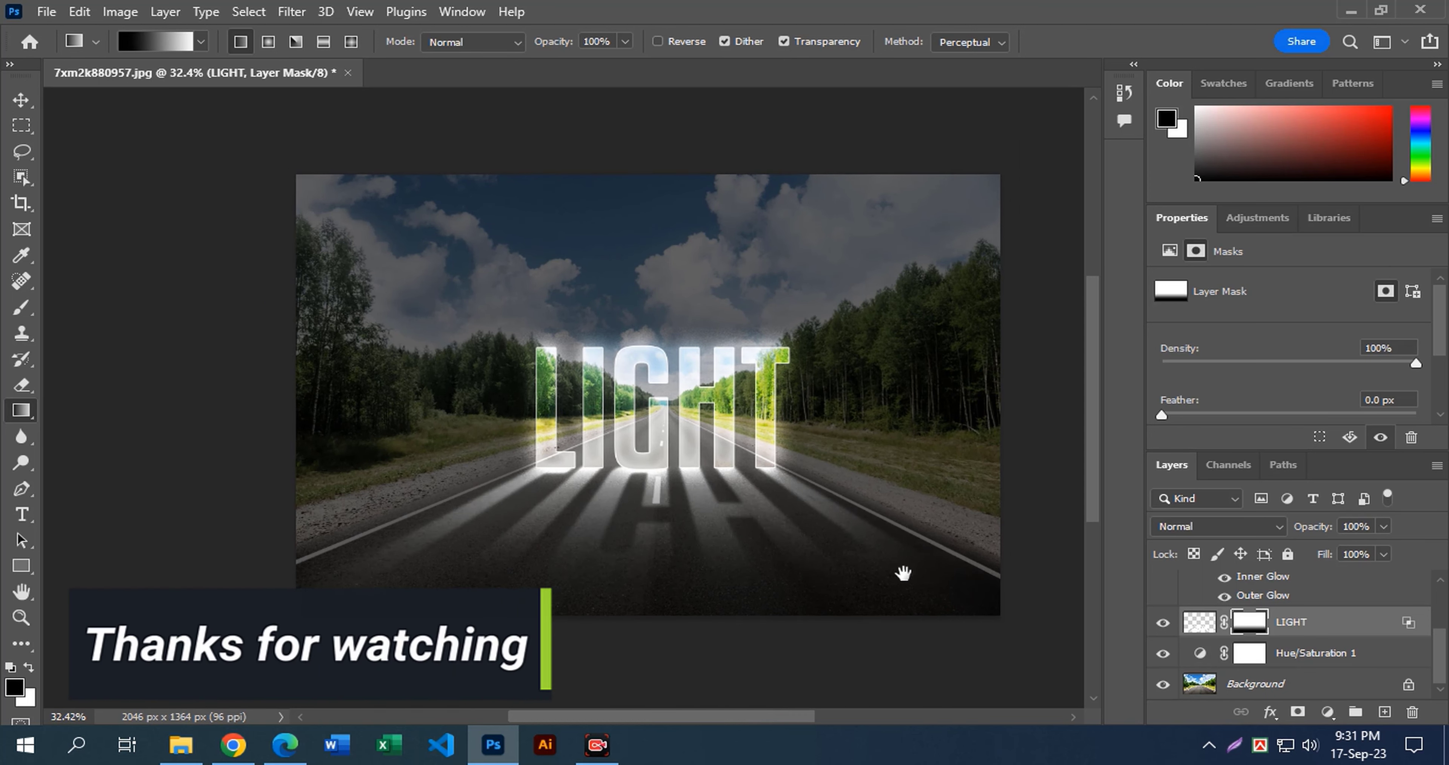